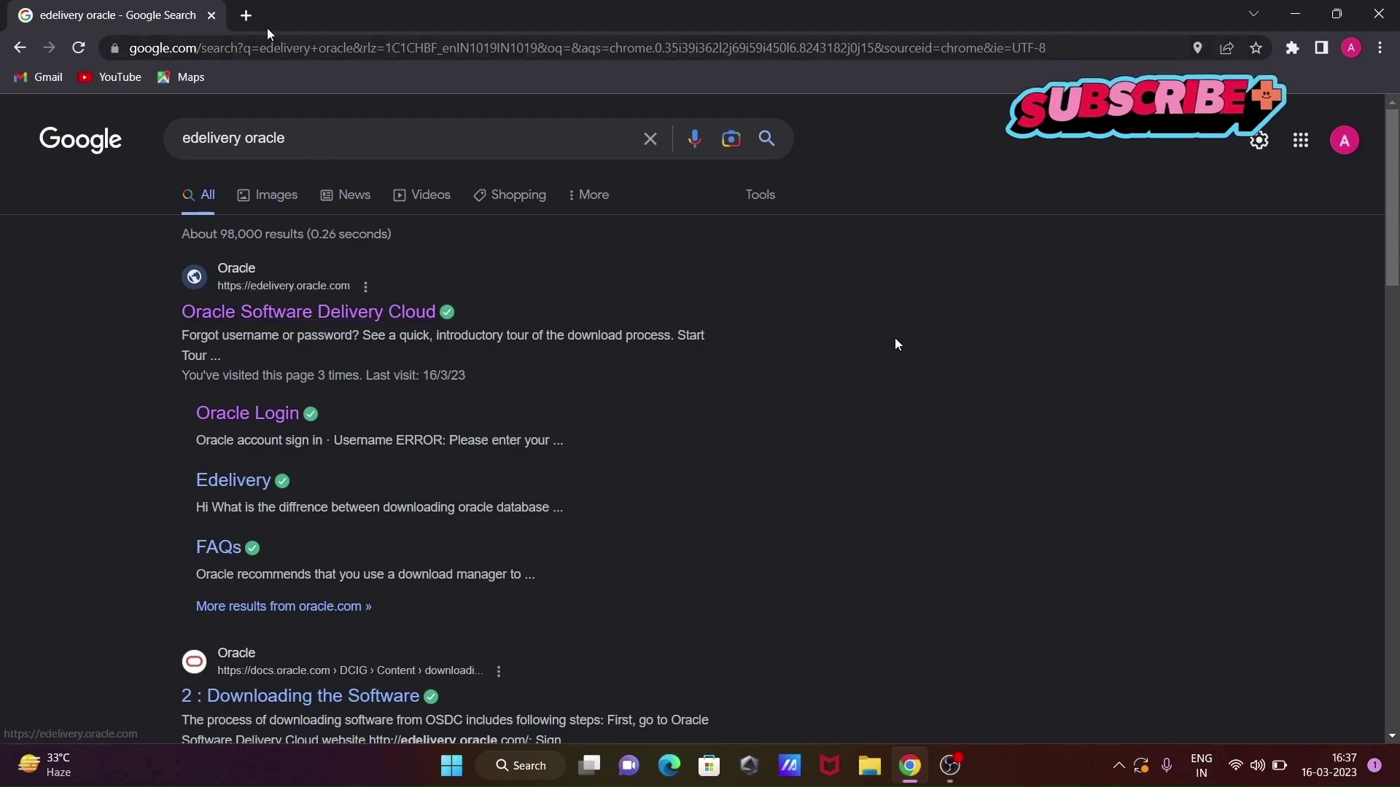
Go to the Oracle Software Delivery Cloud site and sign in to reach Search Software.
{"action": "left_click", "coordinate": [295, 325]}
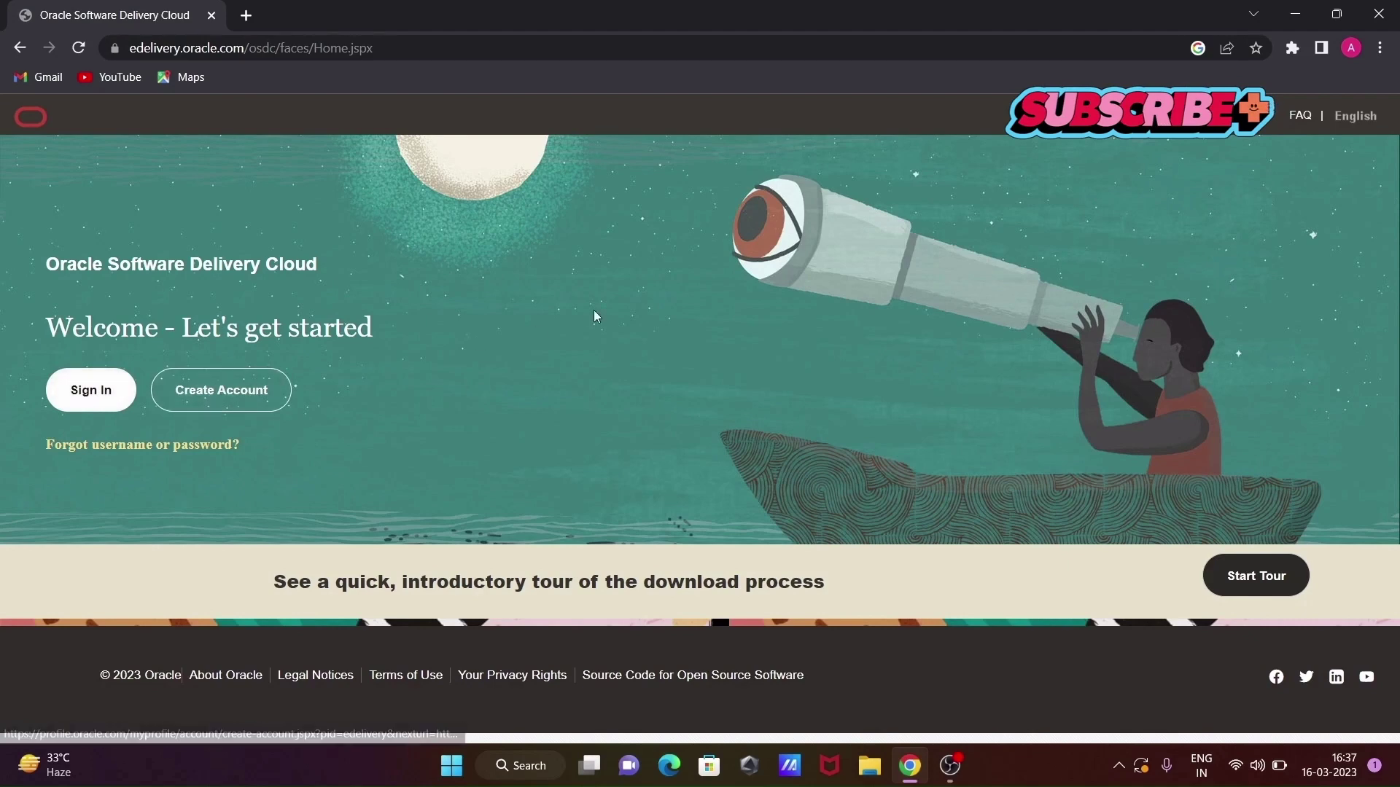
{"action": "left_click", "coordinate": [108, 389]}
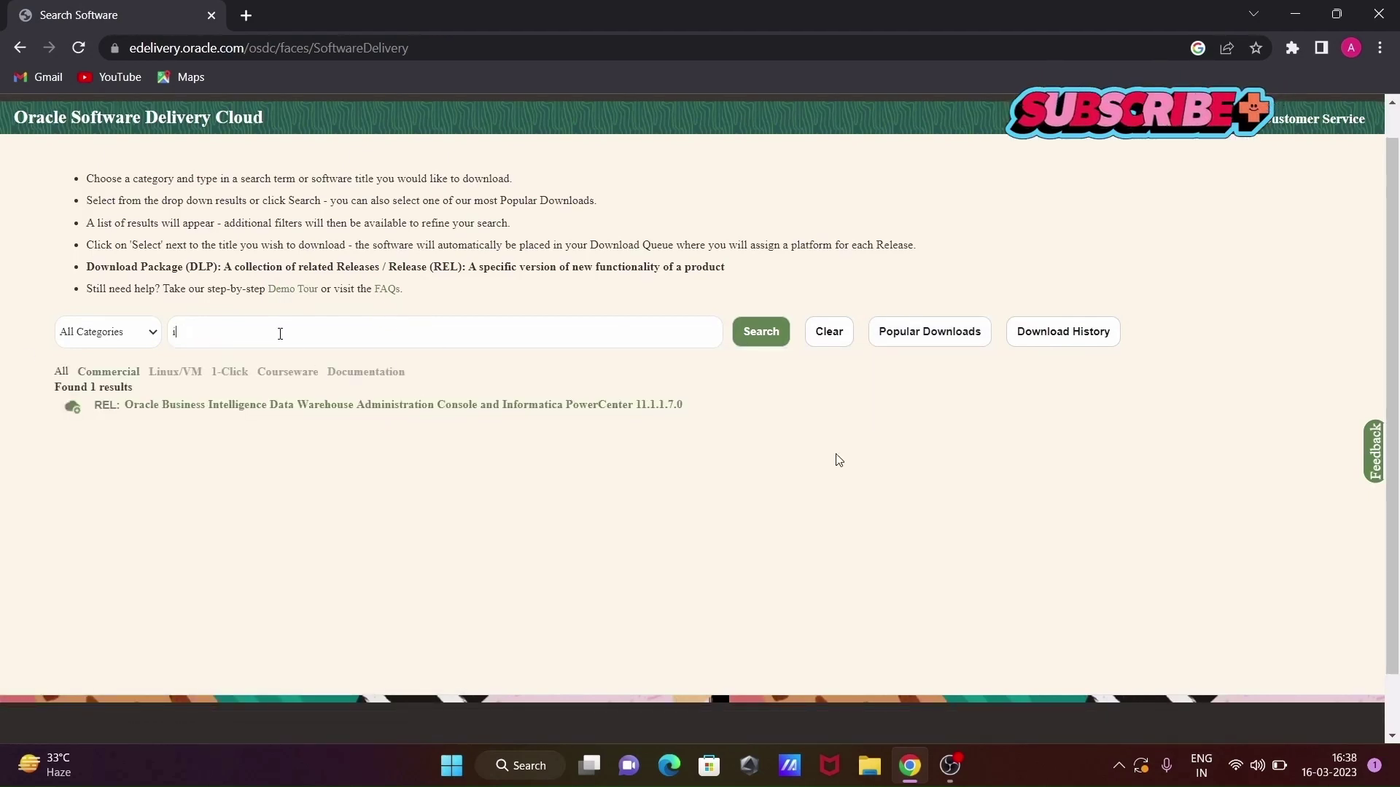
Search 'informatica' and queue the Data Warehouse Administration Console 11.1.1.7.0 release.
{"action": "type", "text": "nfor"}
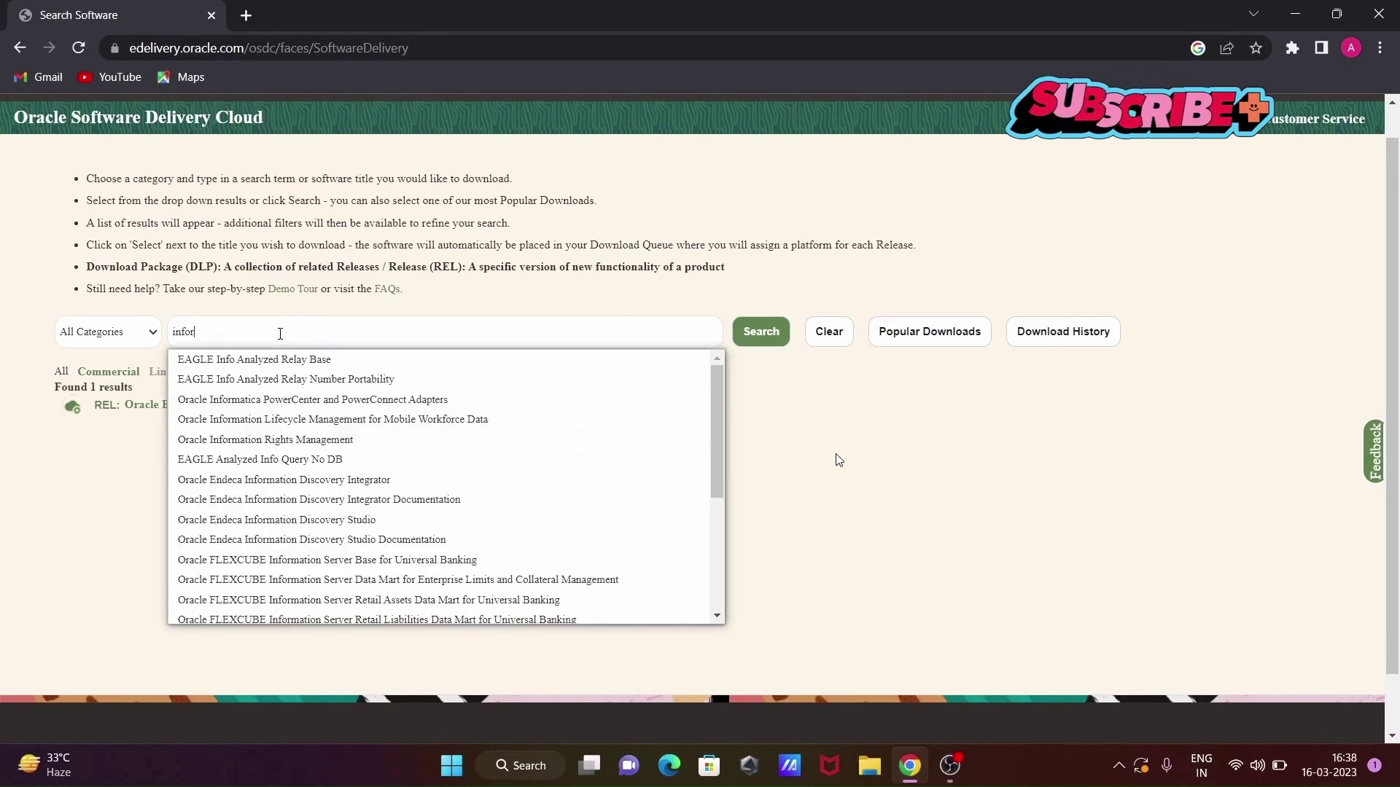
{"action": "type", "text": "matica"}
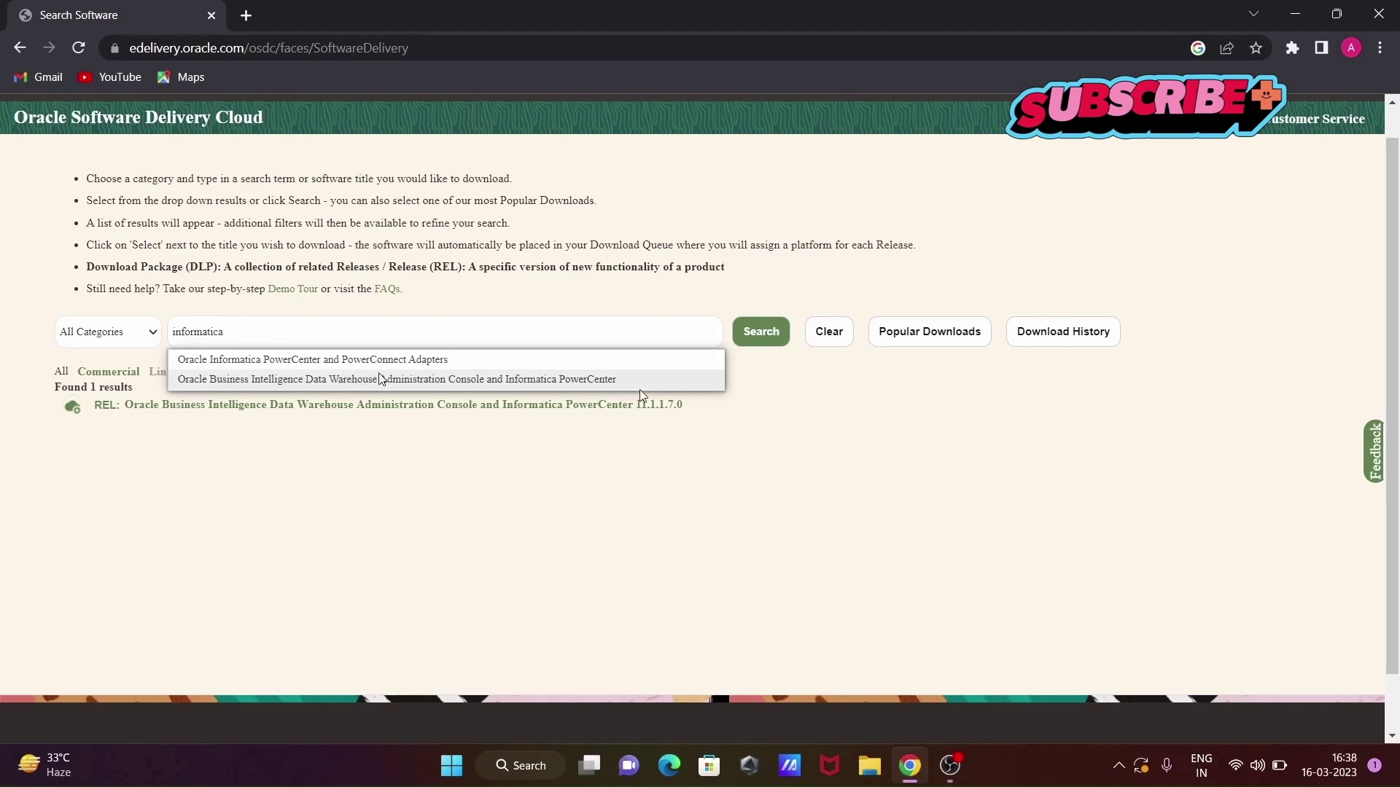
{"action": "left_click", "coordinate": [380, 378]}
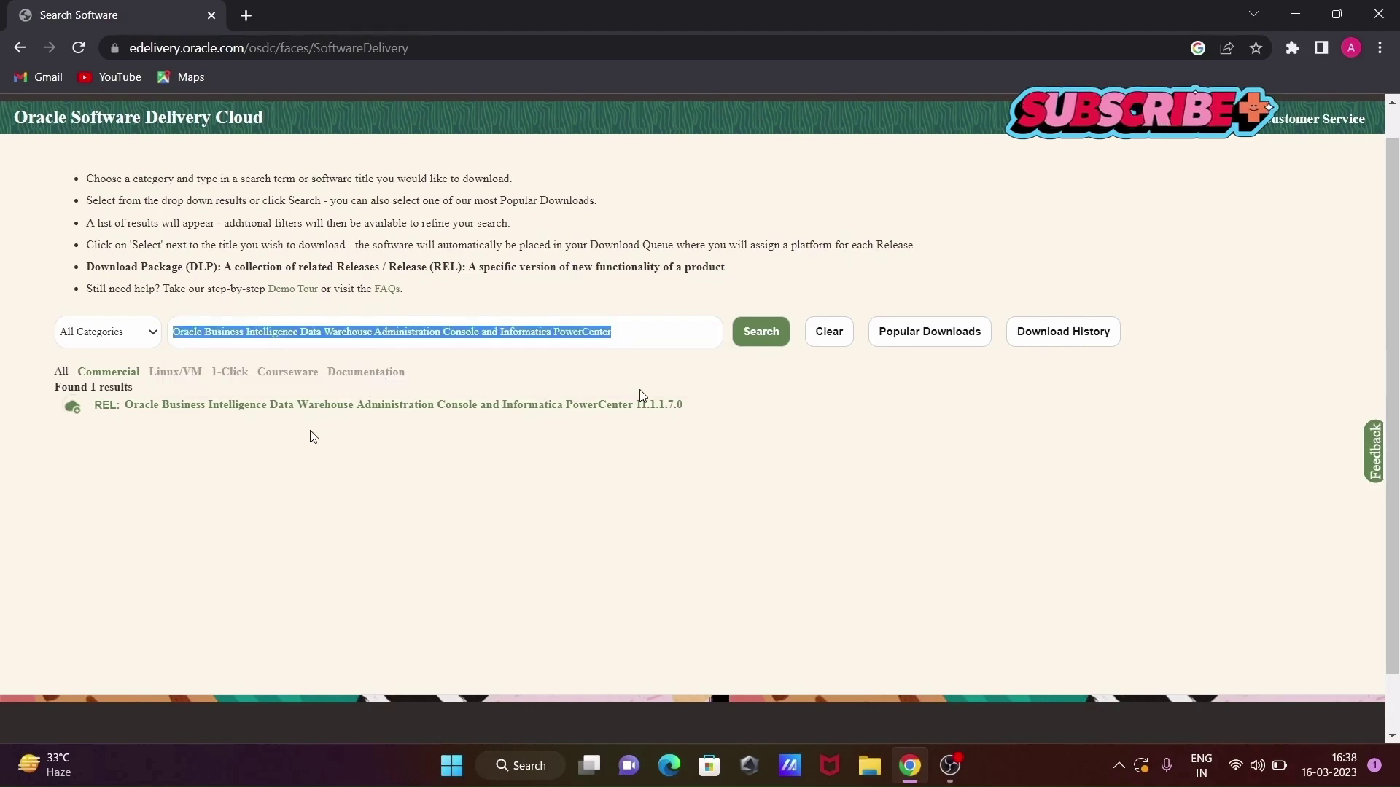
{"action": "left_click", "coordinate": [313, 406]}
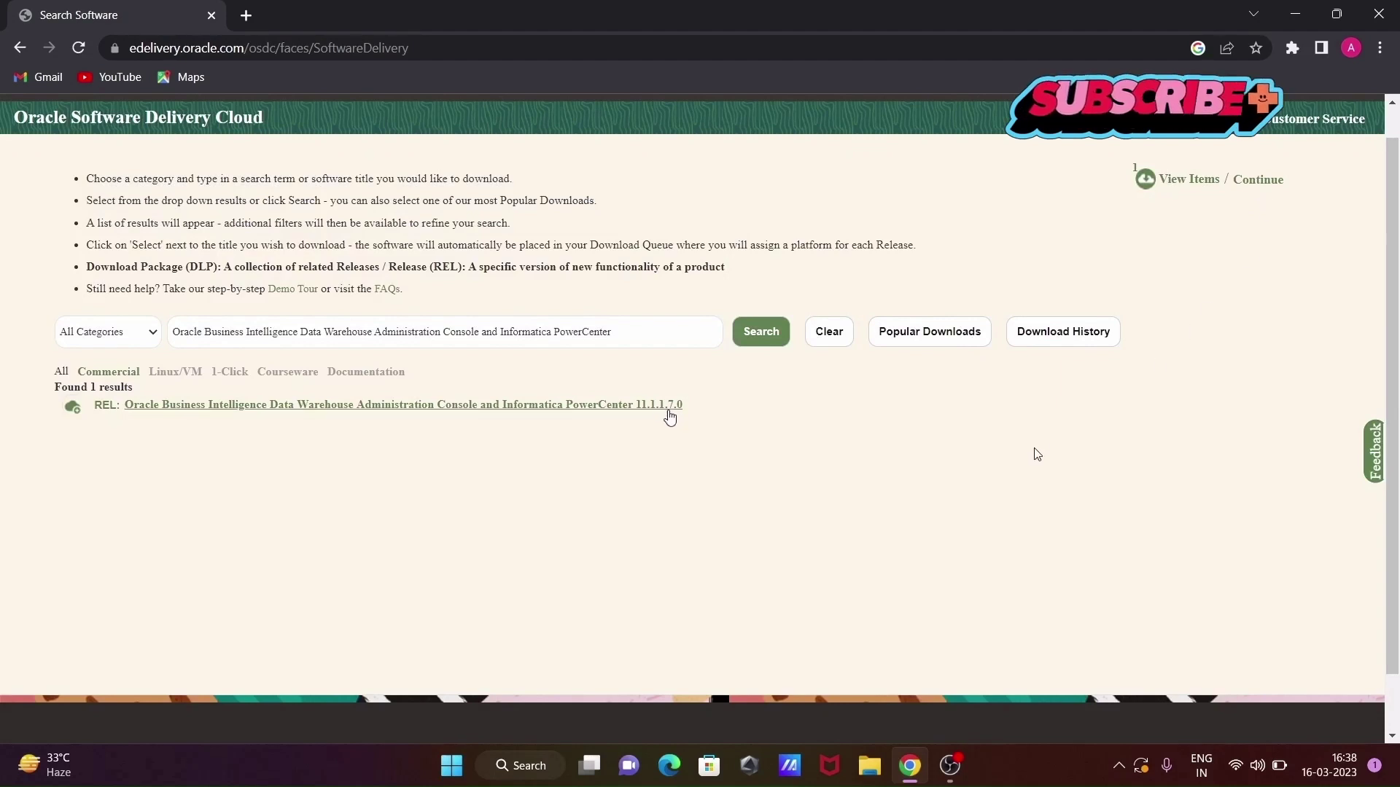
Set the queued release's platform to Microsoft Windows x64 (64-bit), 58.1 GB, and continue.
{"action": "left_click", "coordinate": [1254, 180]}
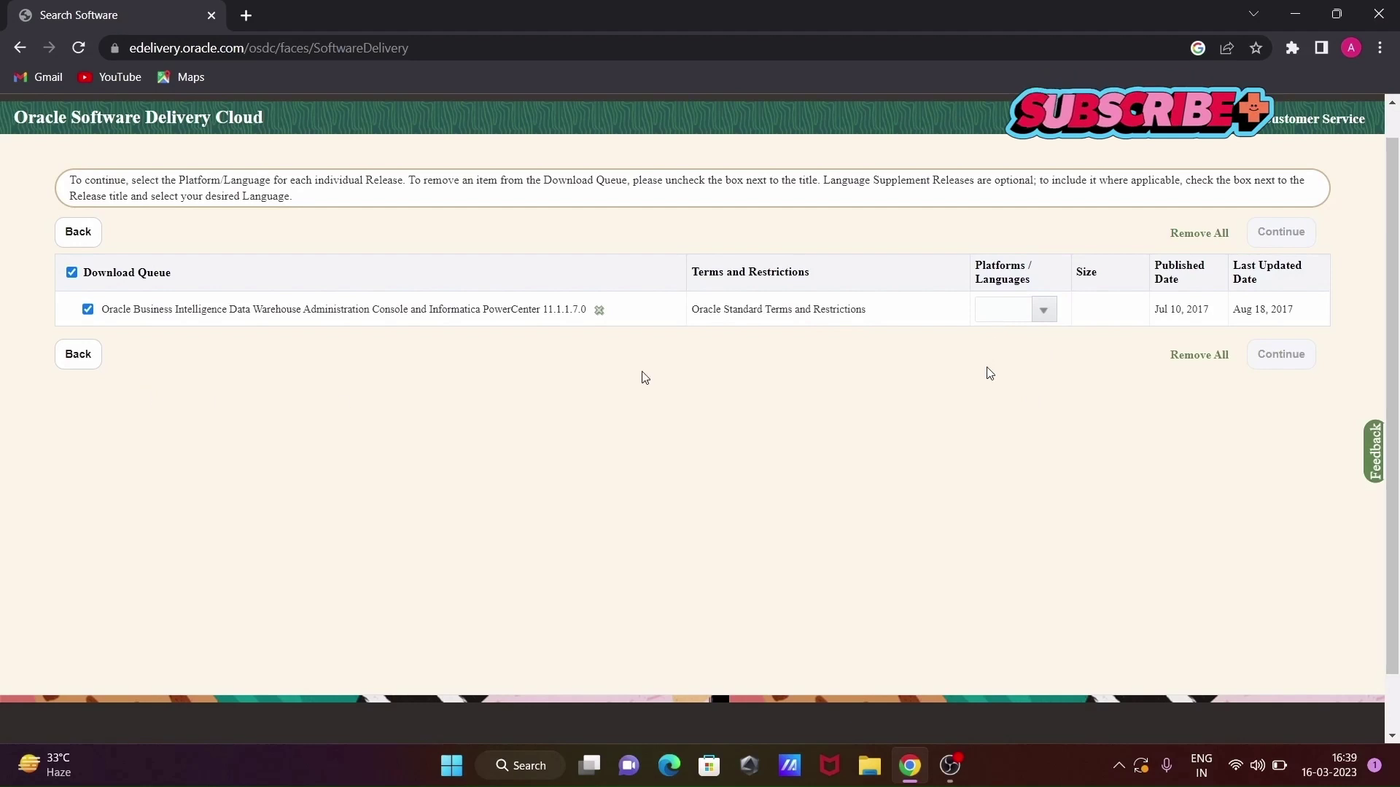
{"action": "left_click", "coordinate": [1043, 313]}
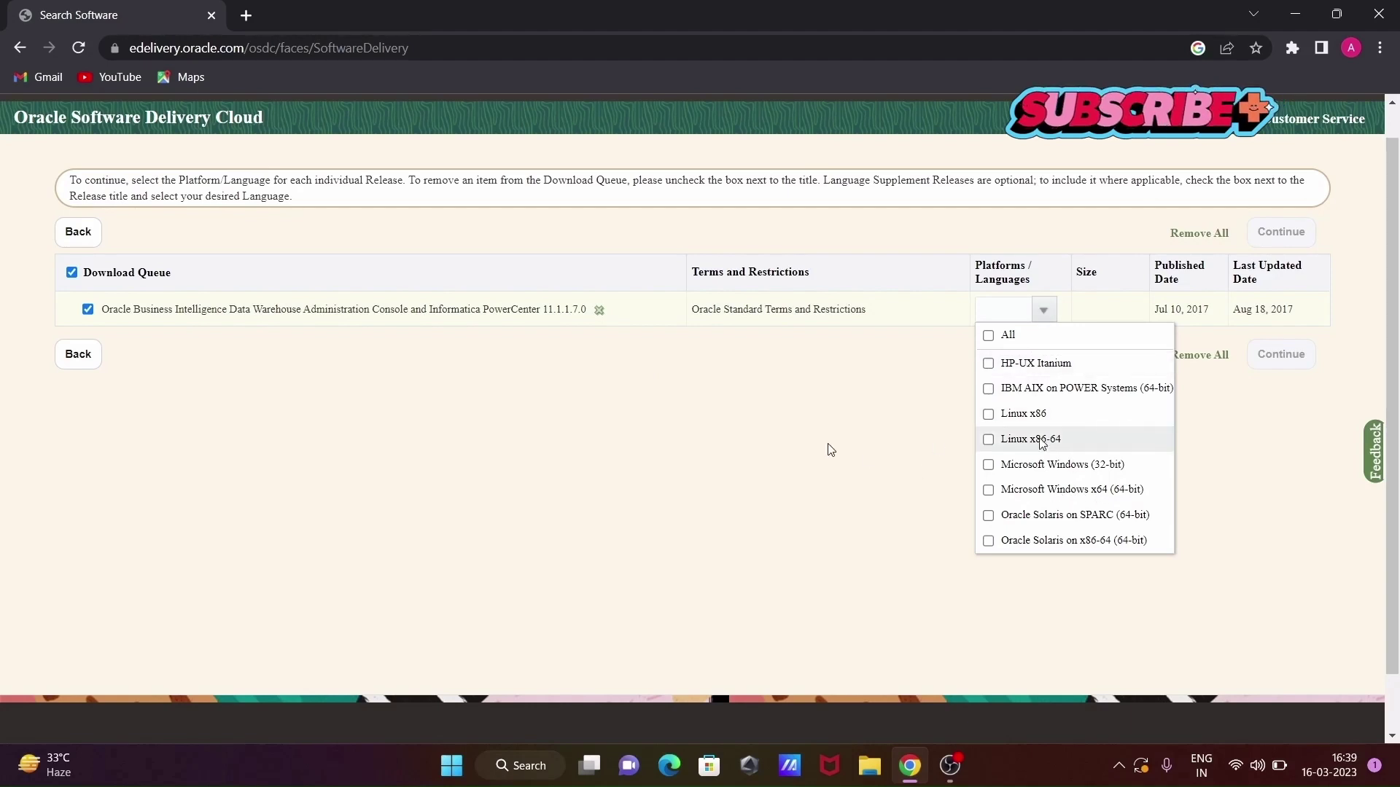
{"action": "left_click", "coordinate": [989, 490]}
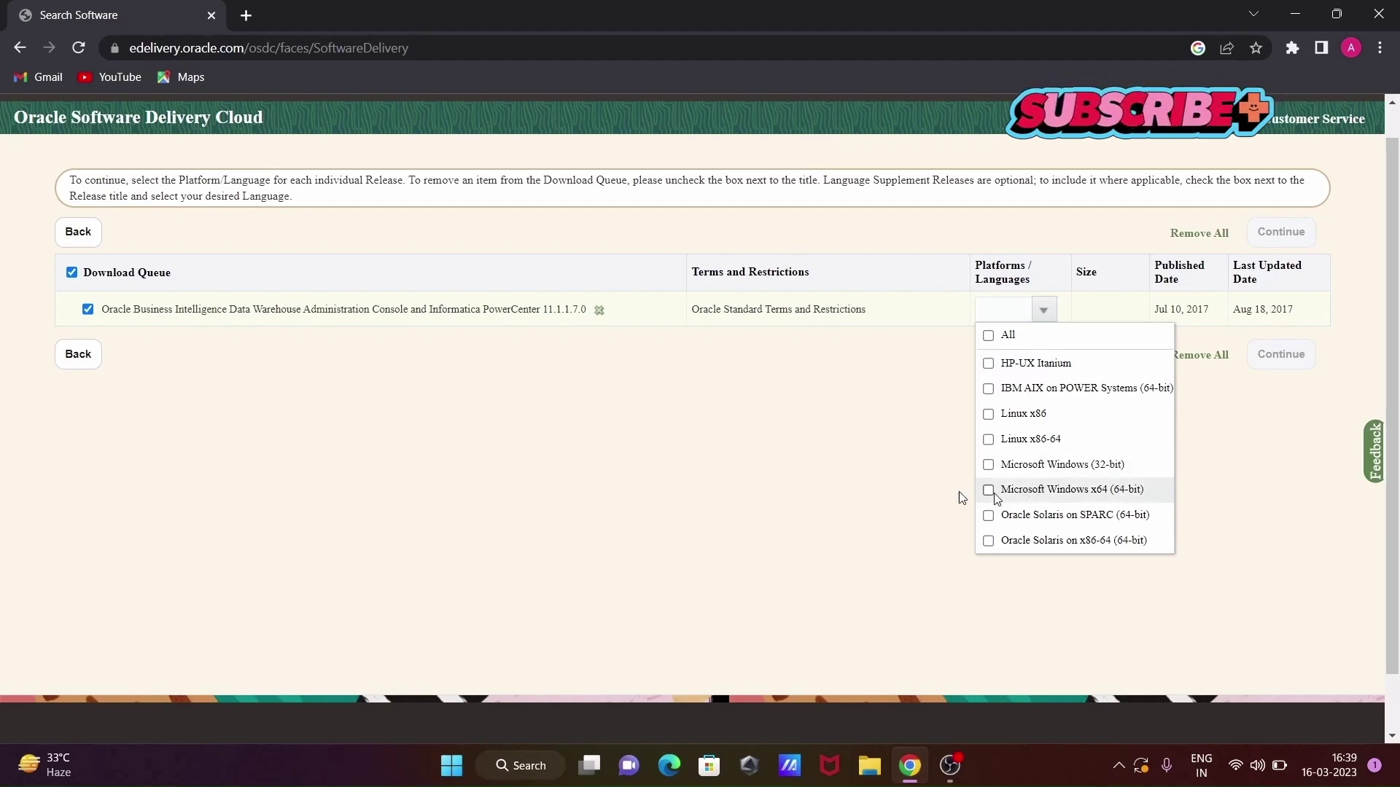
{"action": "left_click", "coordinate": [929, 463]}
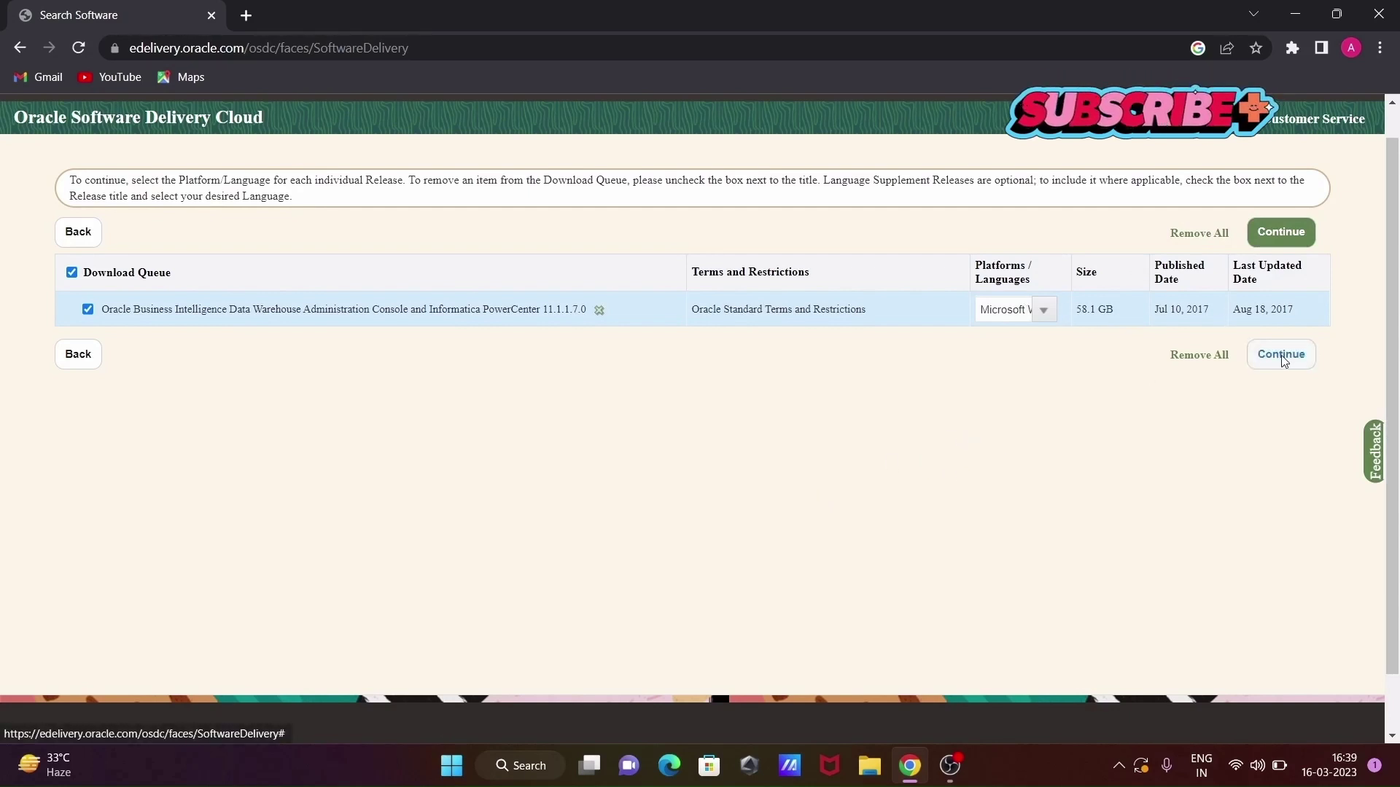
{"action": "left_click", "coordinate": [1283, 358]}
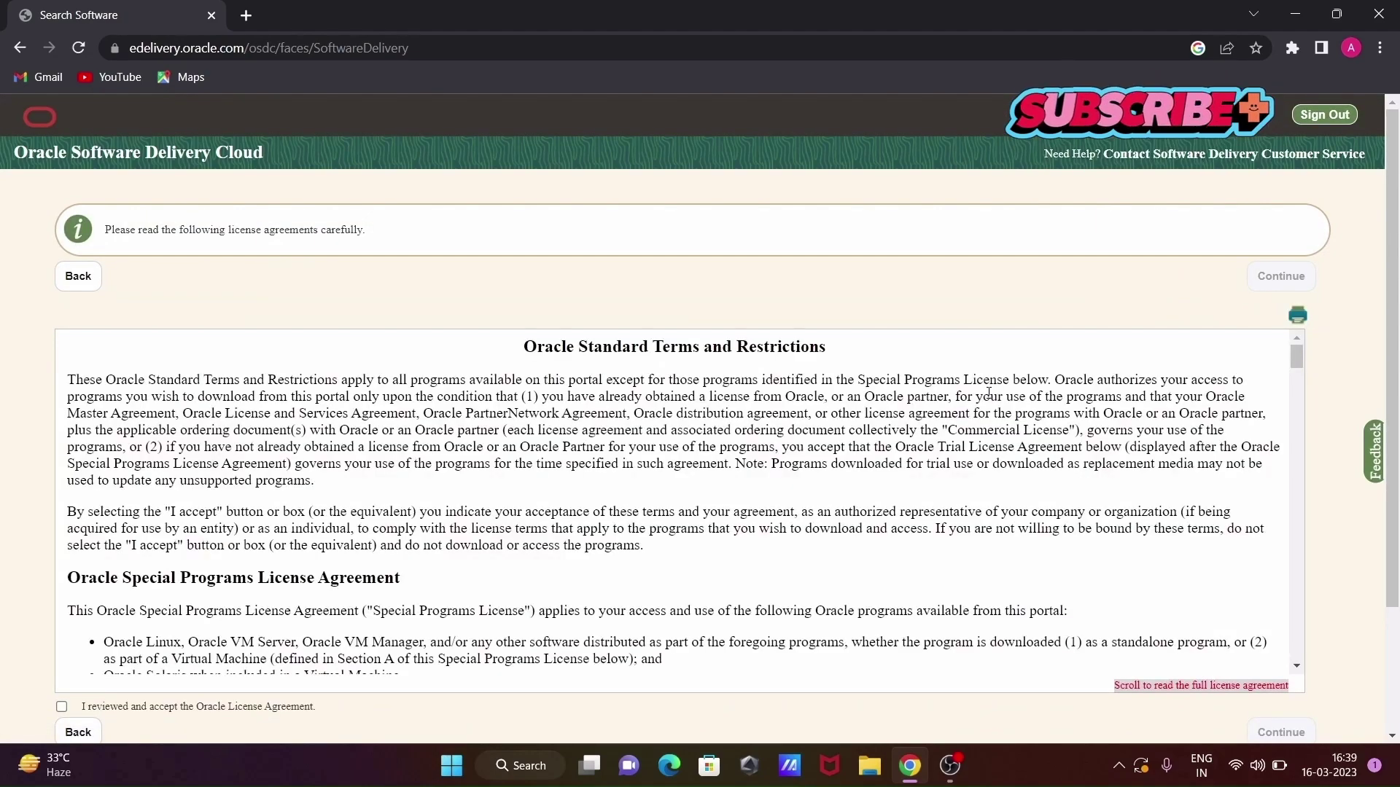
Accept the Oracle License Agreement and continue to the Windows x64 file list.
{"action": "scroll", "coordinate": [850, 403], "scroll_direction": "down", "scroll_amount": 20}
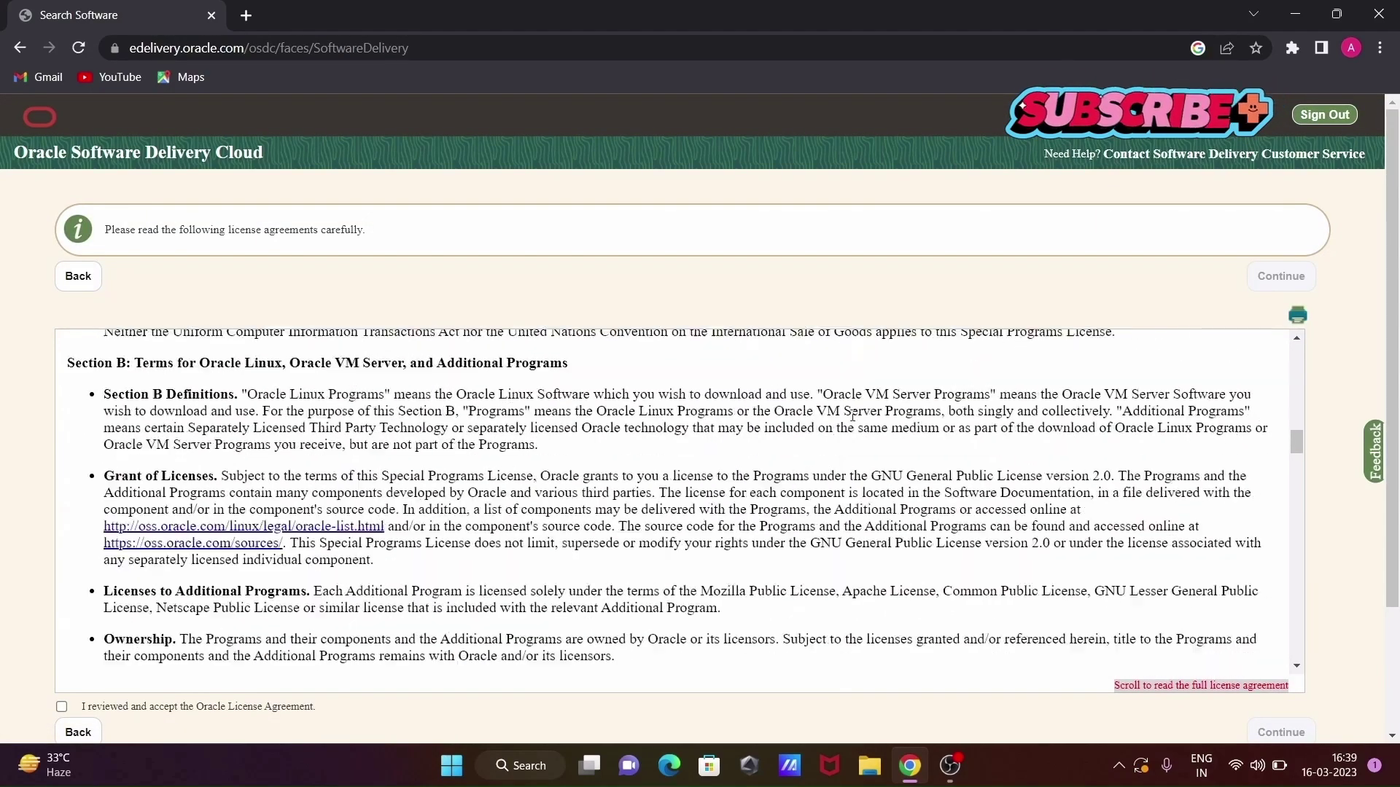
{"action": "scroll", "coordinate": [852, 425], "scroll_direction": "down", "scroll_amount": 12}
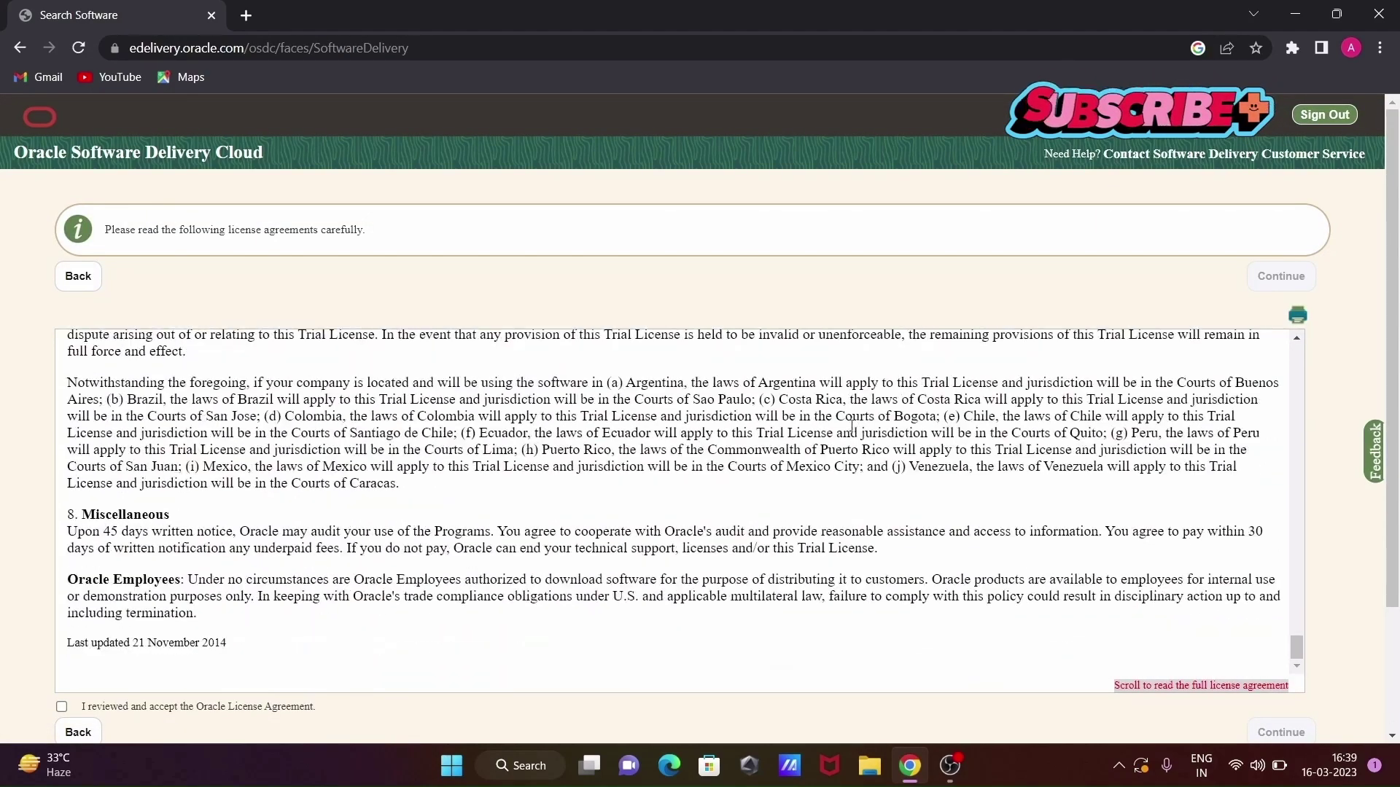
{"action": "scroll", "coordinate": [907, 437], "scroll_direction": "down", "scroll_amount": 2}
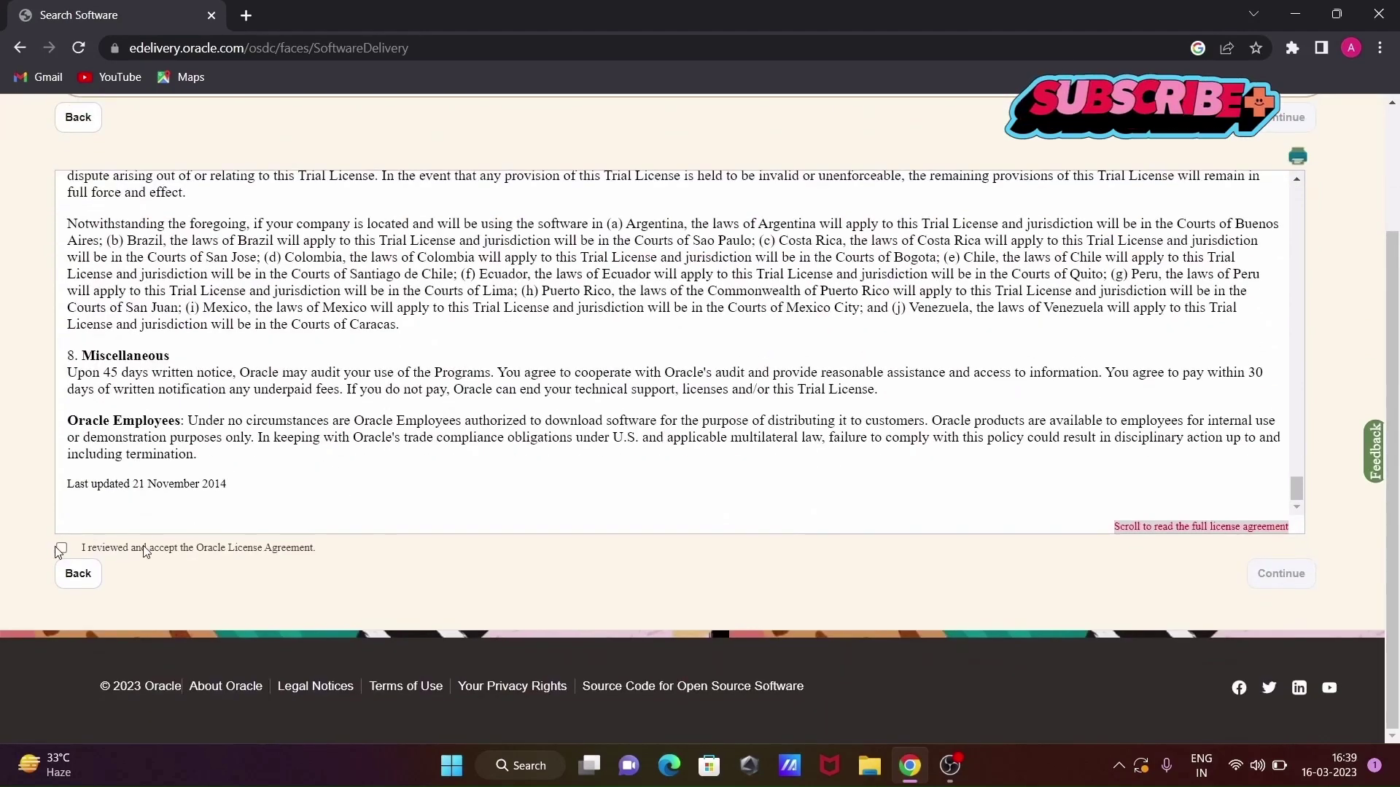
{"action": "left_click_drag", "start_coordinate": [61, 549], "coordinate": [316, 548]}
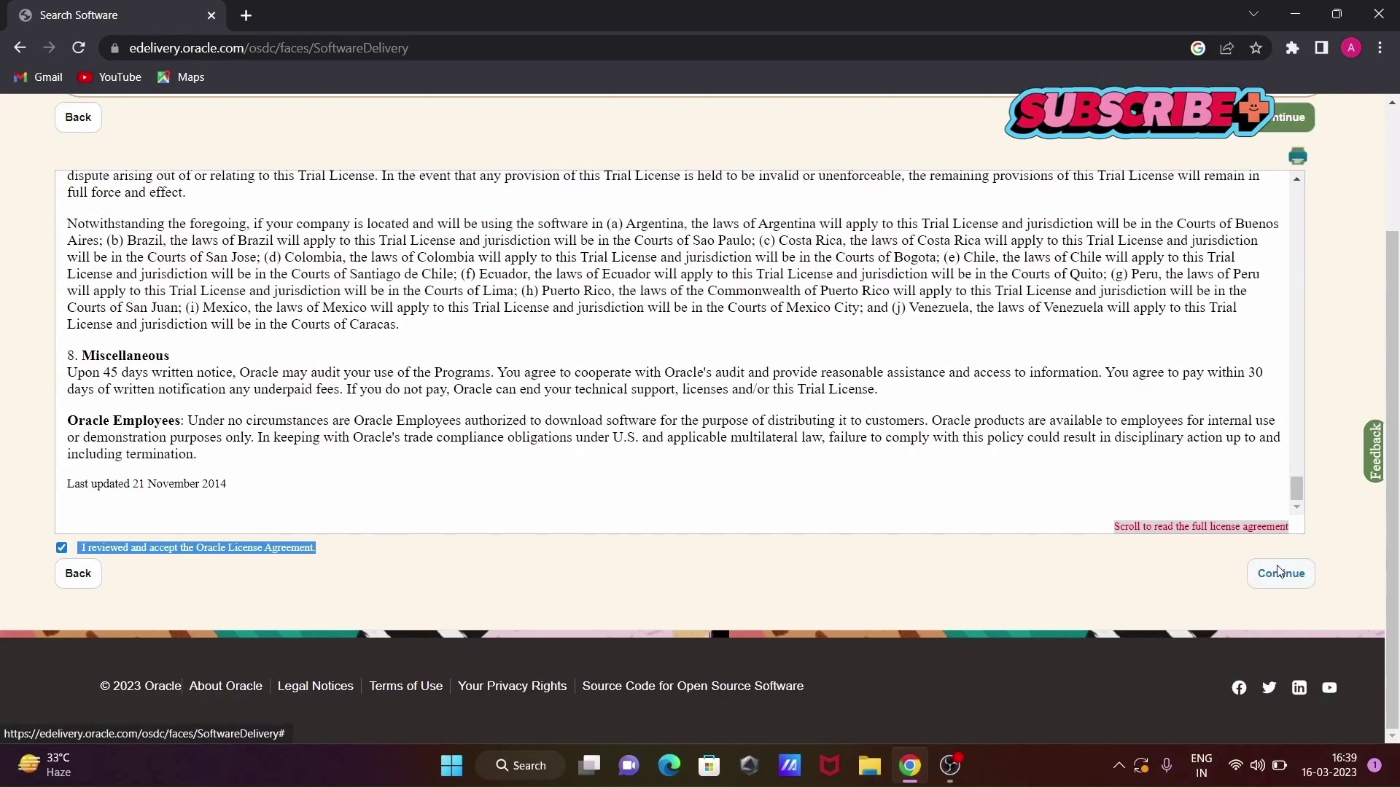
{"action": "left_click", "coordinate": [1277, 572]}
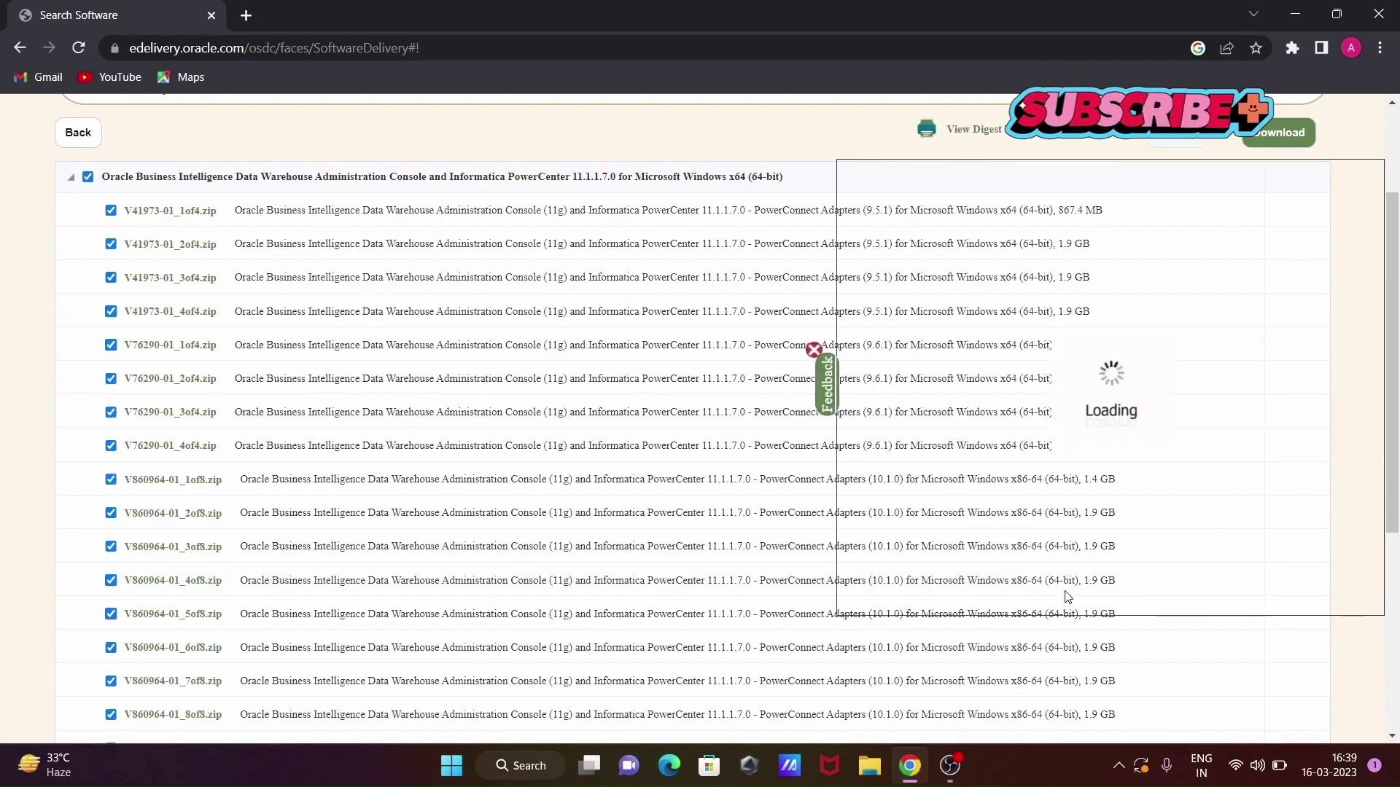
Dismiss the survey and untick all four V41973-01 and all four V76290-01 zip files.
{"action": "left_click", "coordinate": [511, 394]}
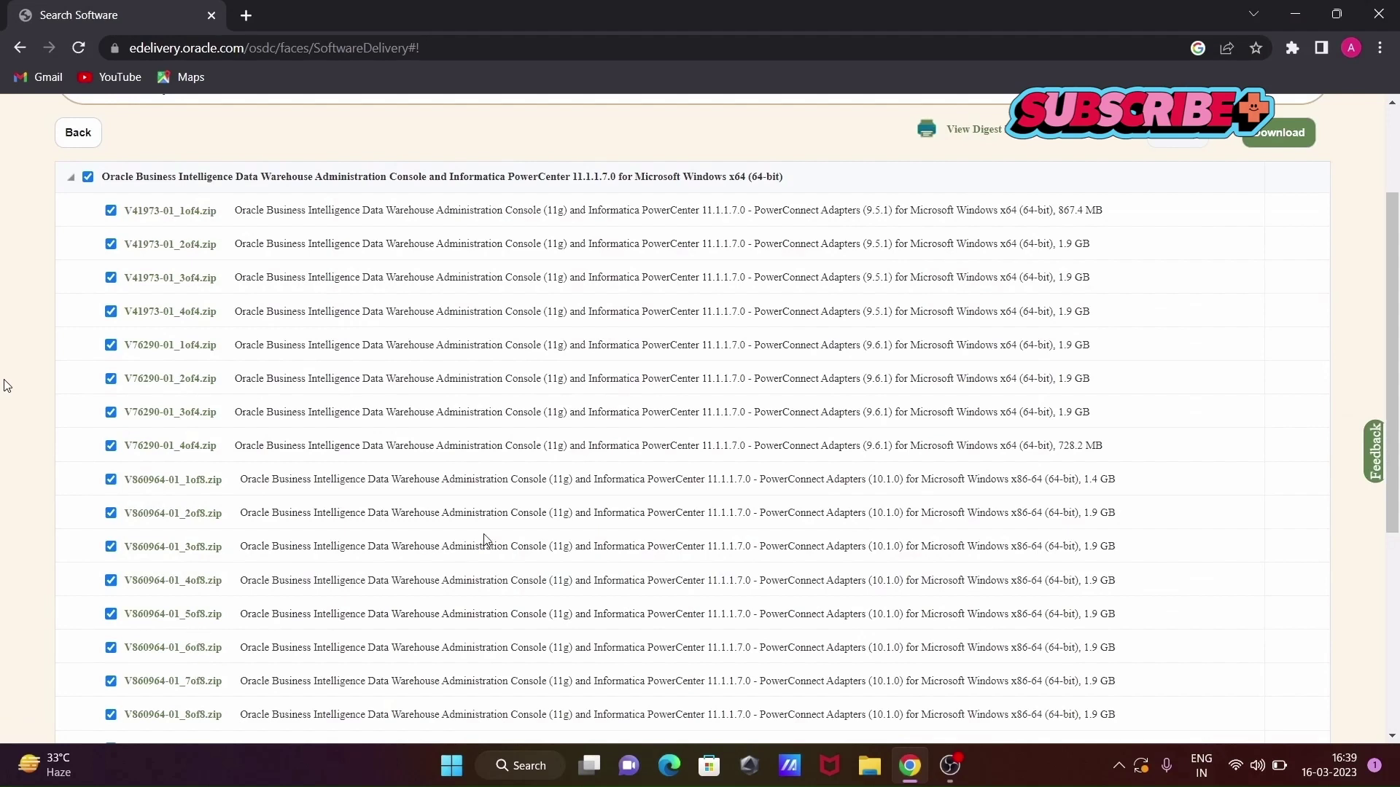
{"action": "left_click", "coordinate": [110, 210]}
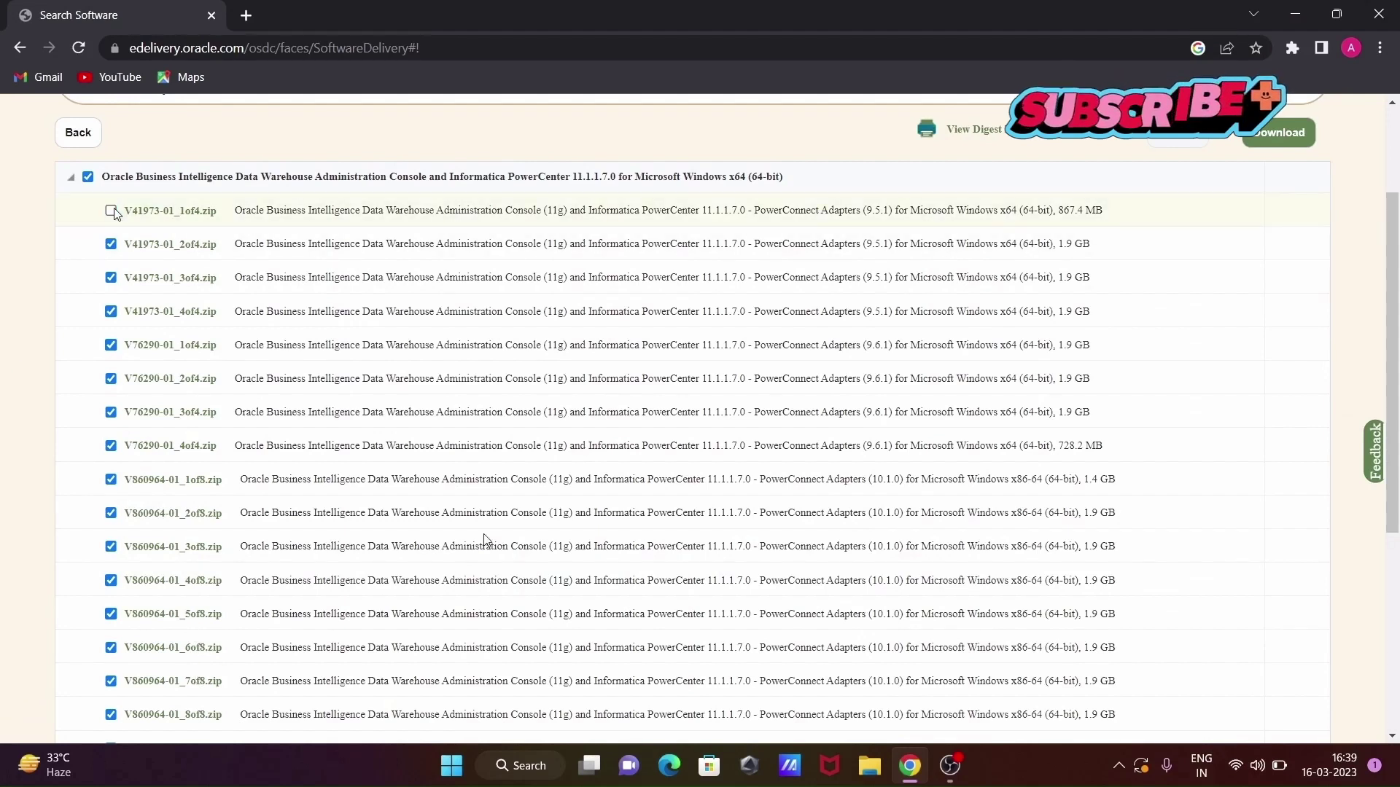
{"action": "left_click", "coordinate": [111, 244]}
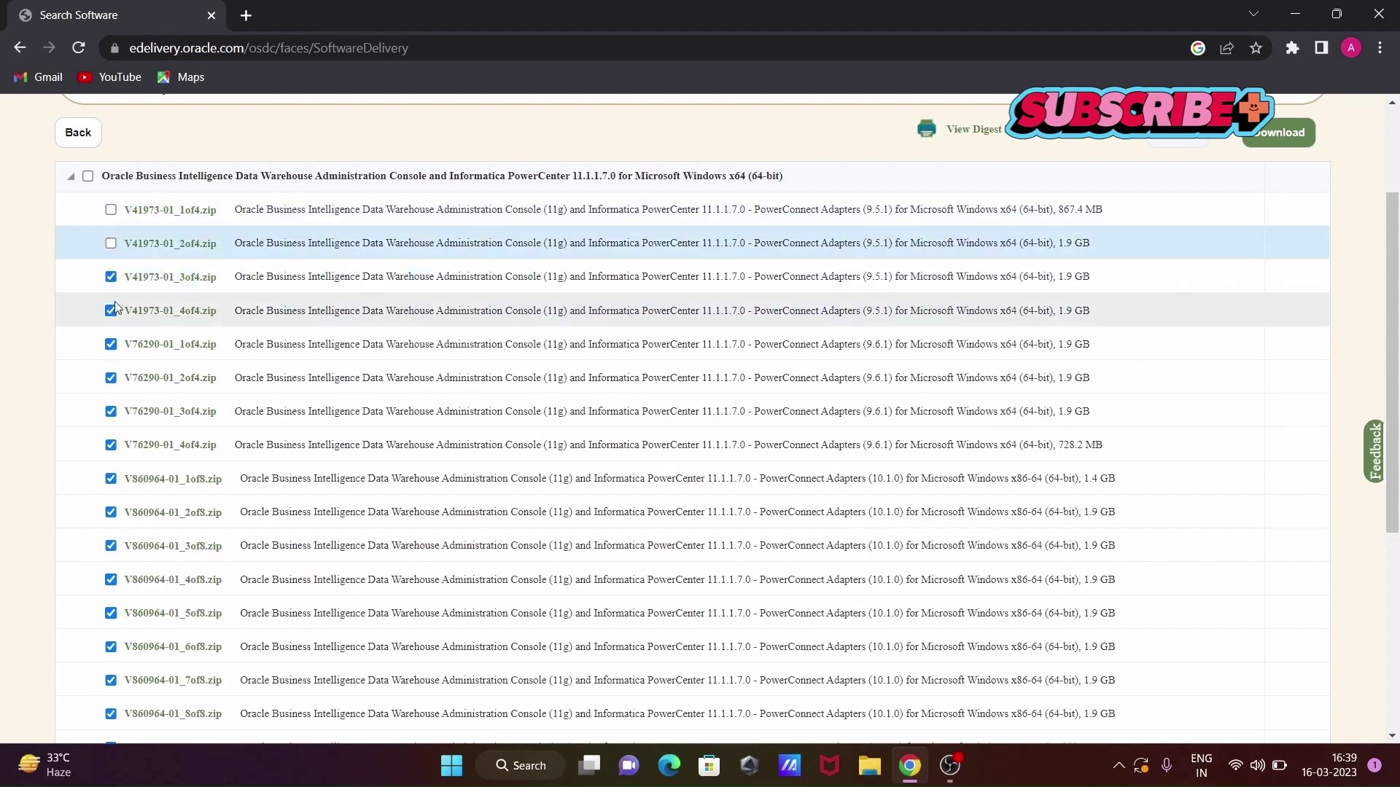
{"action": "left_click", "coordinate": [110, 277]}
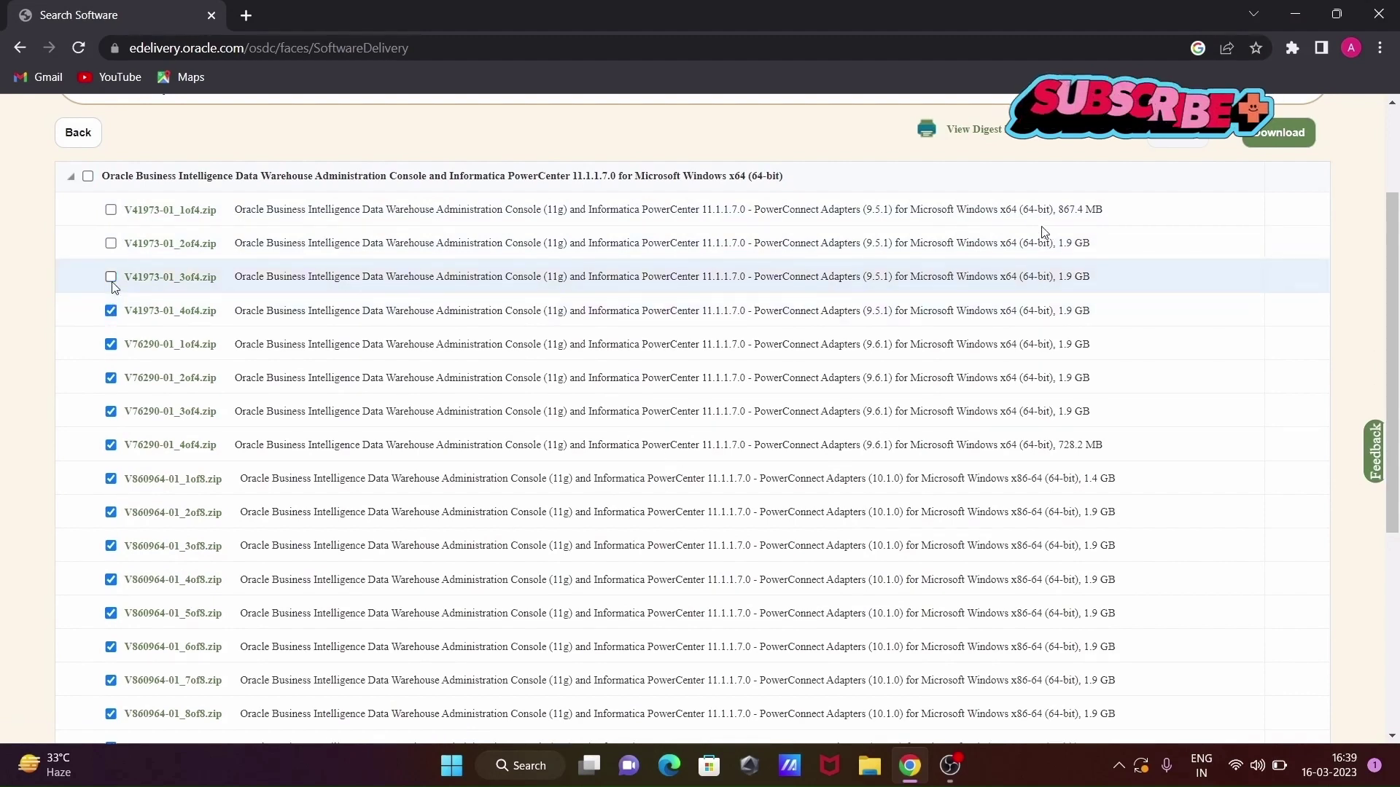
{"action": "left_click", "coordinate": [111, 312]}
{"action": "left_click", "coordinate": [111, 345]}
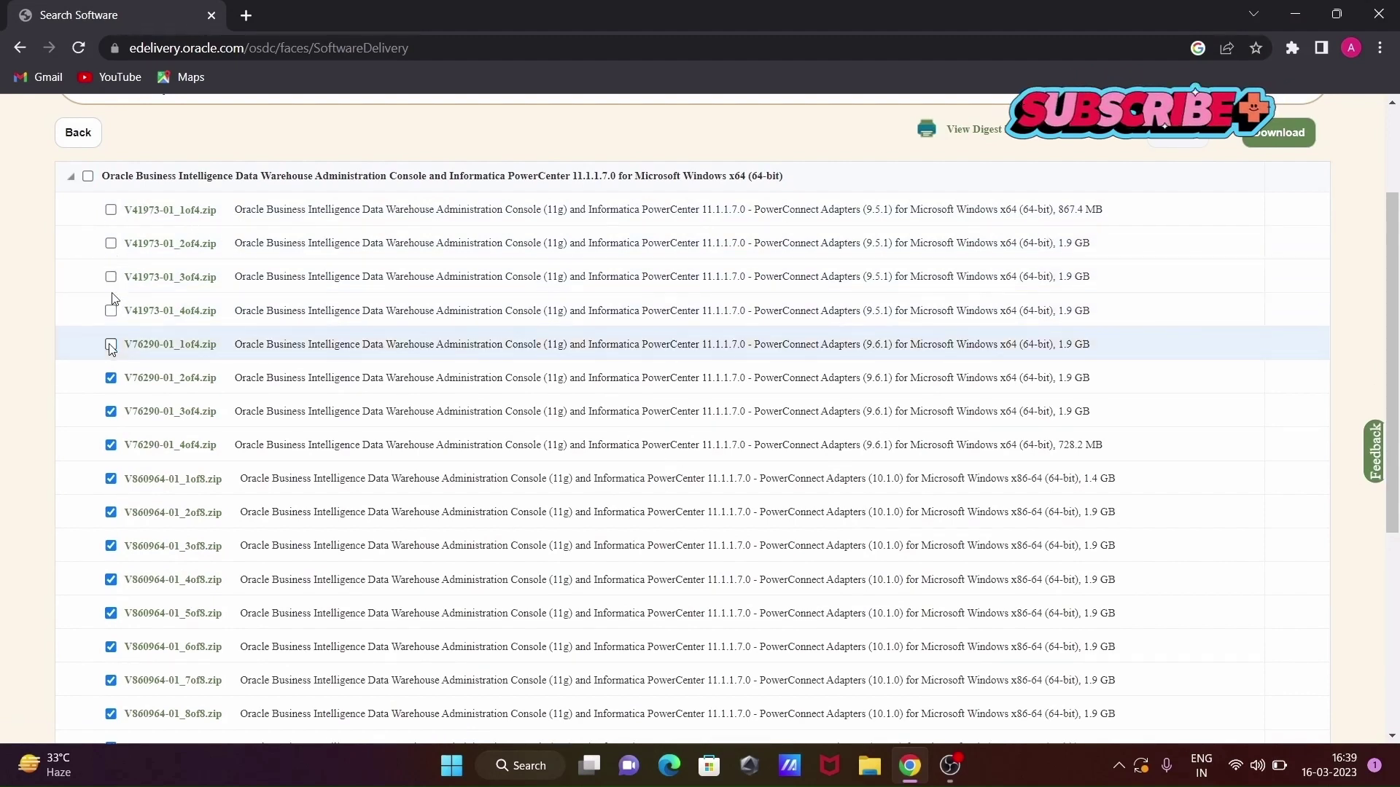
{"action": "left_click", "coordinate": [111, 379]}
{"action": "scroll", "coordinate": [113, 351], "scroll_direction": "down", "scroll_amount": 2}
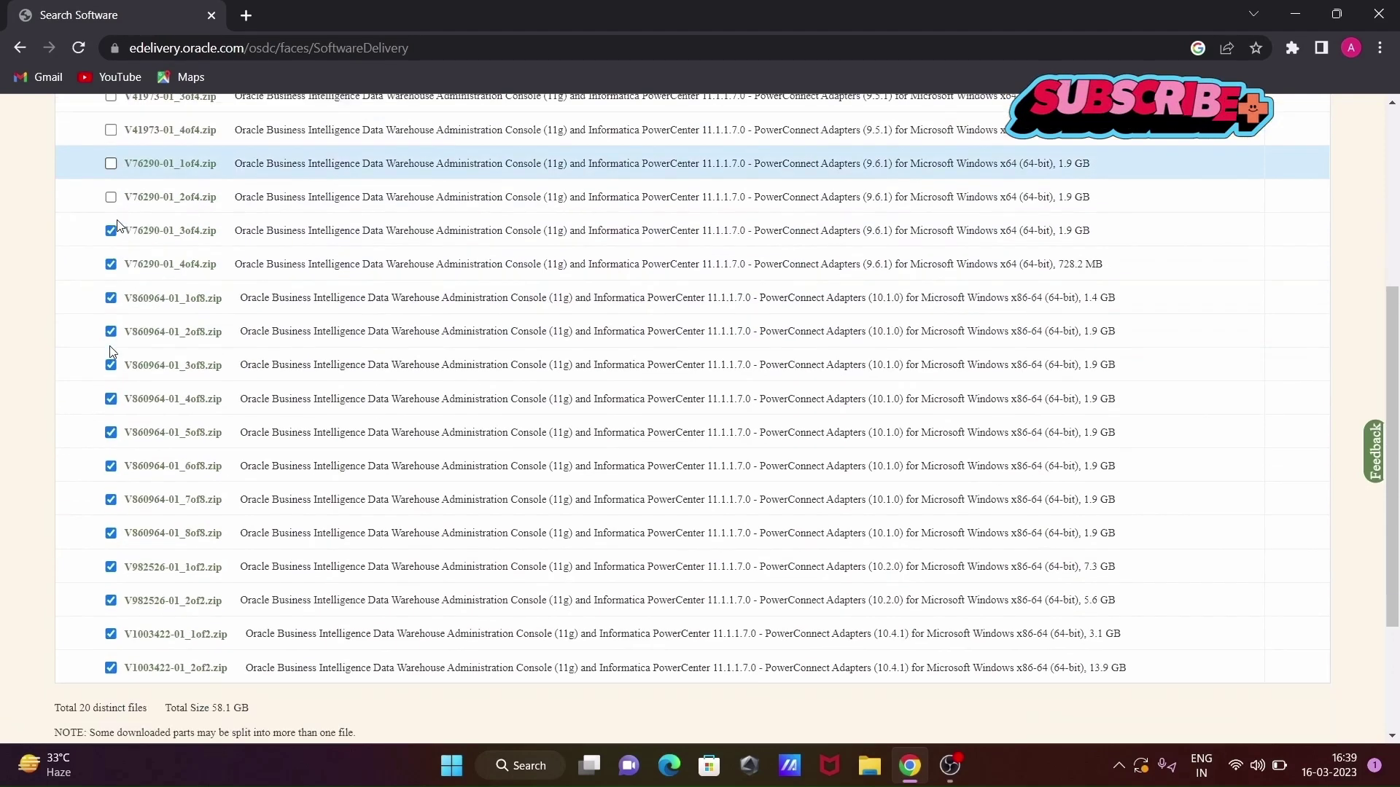
{"action": "left_click", "coordinate": [112, 231]}
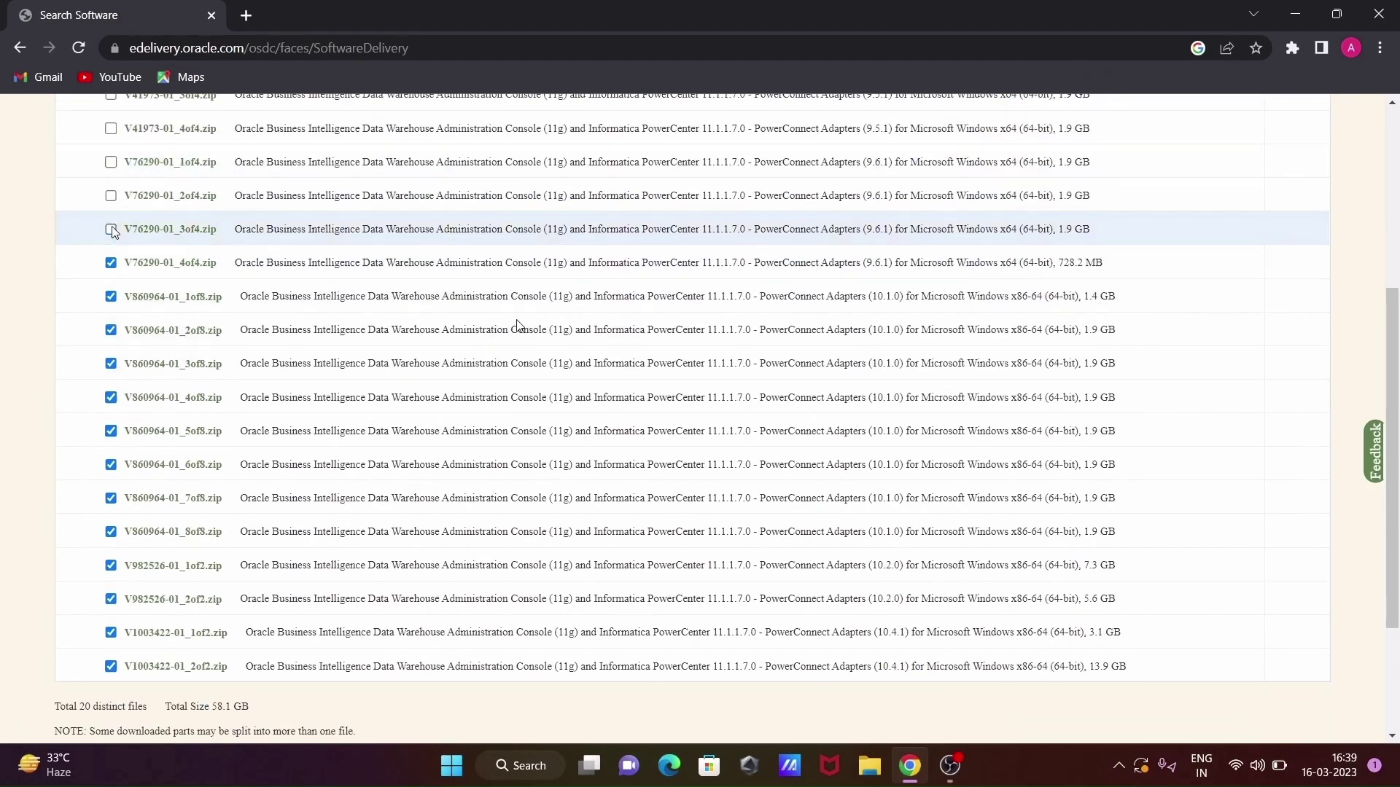
{"action": "left_click", "coordinate": [112, 264]}
Untick the eight V860964-01 and two V982526-01 zip files, leaving only V1003422-01.
{"action": "left_click", "coordinate": [113, 297]}
{"action": "left_click", "coordinate": [112, 331]}
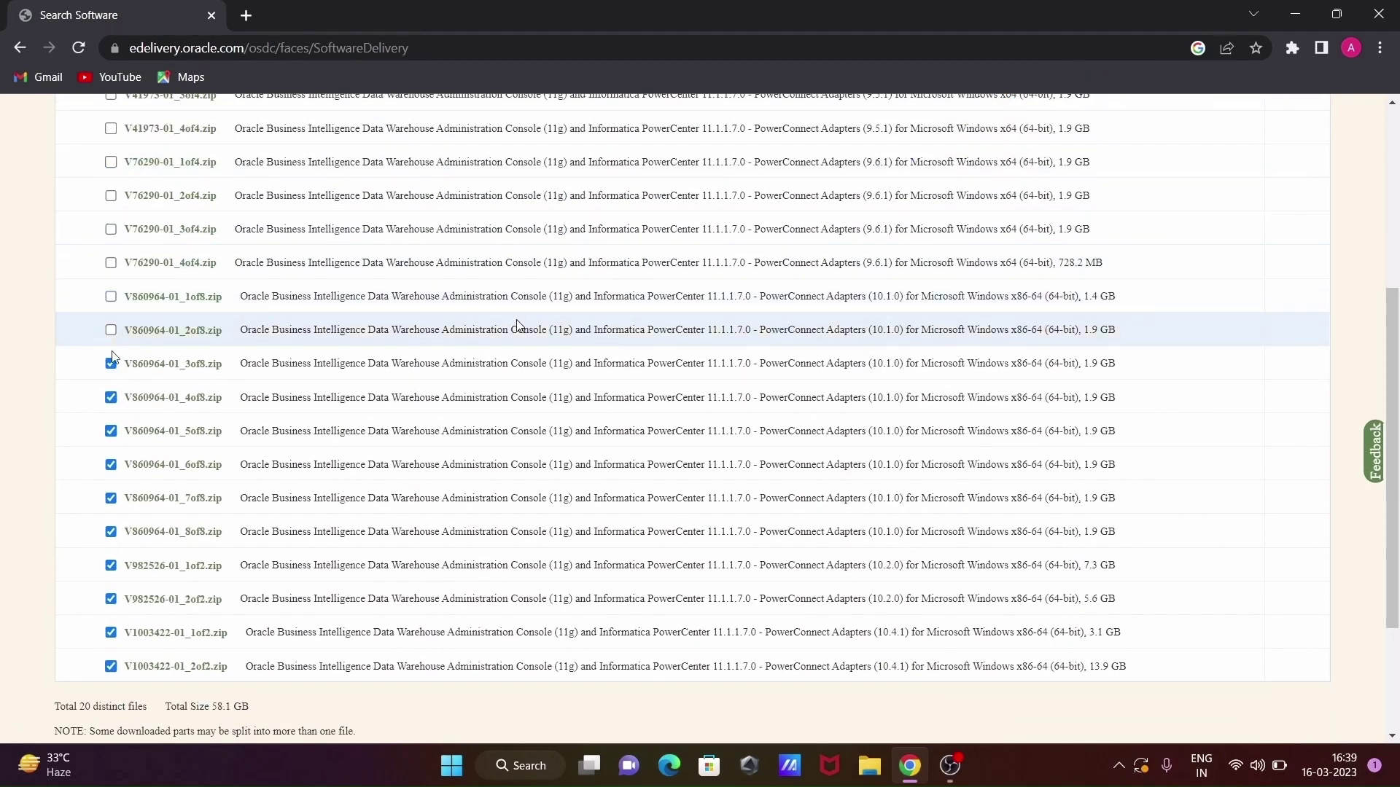
{"action": "left_click", "coordinate": [111, 364]}
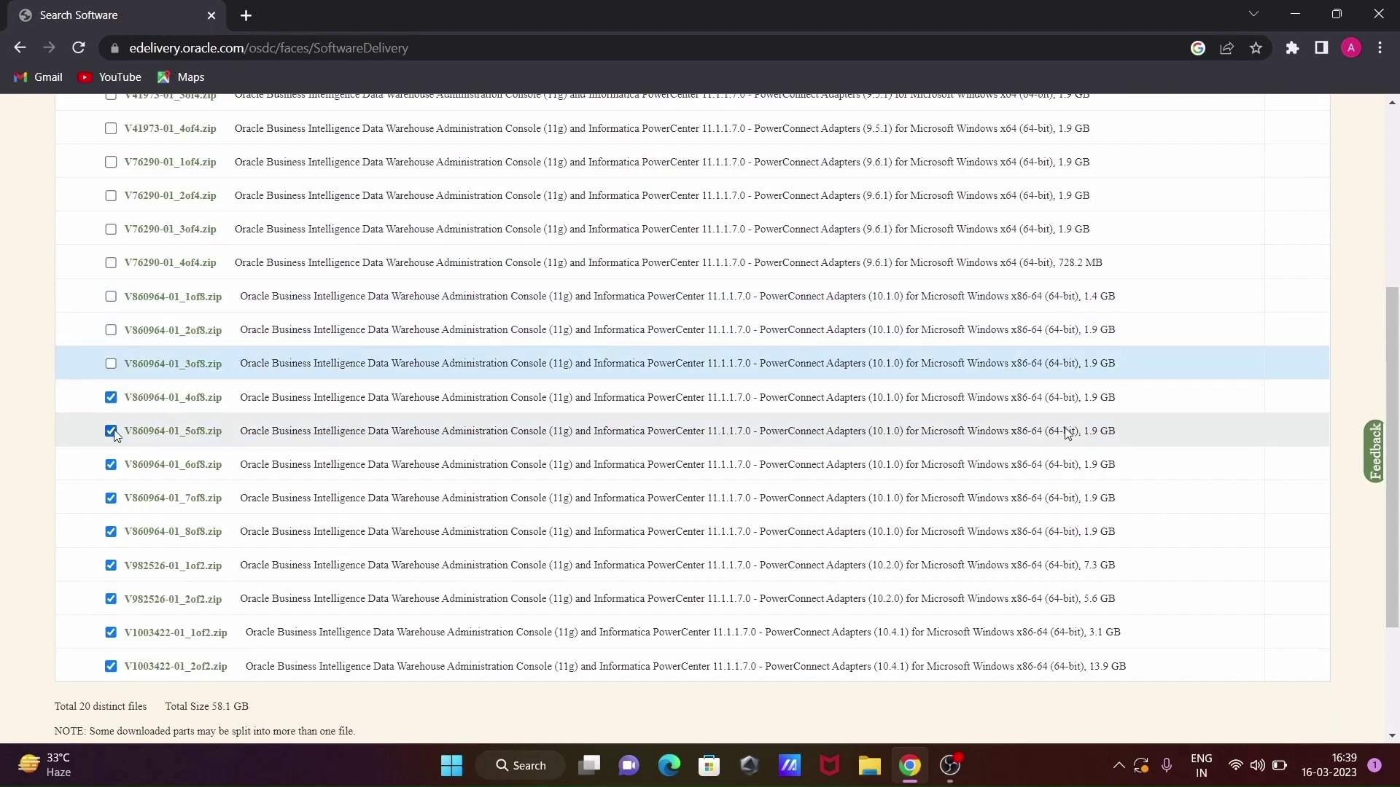
{"action": "left_click", "coordinate": [112, 398]}
{"action": "left_click", "coordinate": [112, 431]}
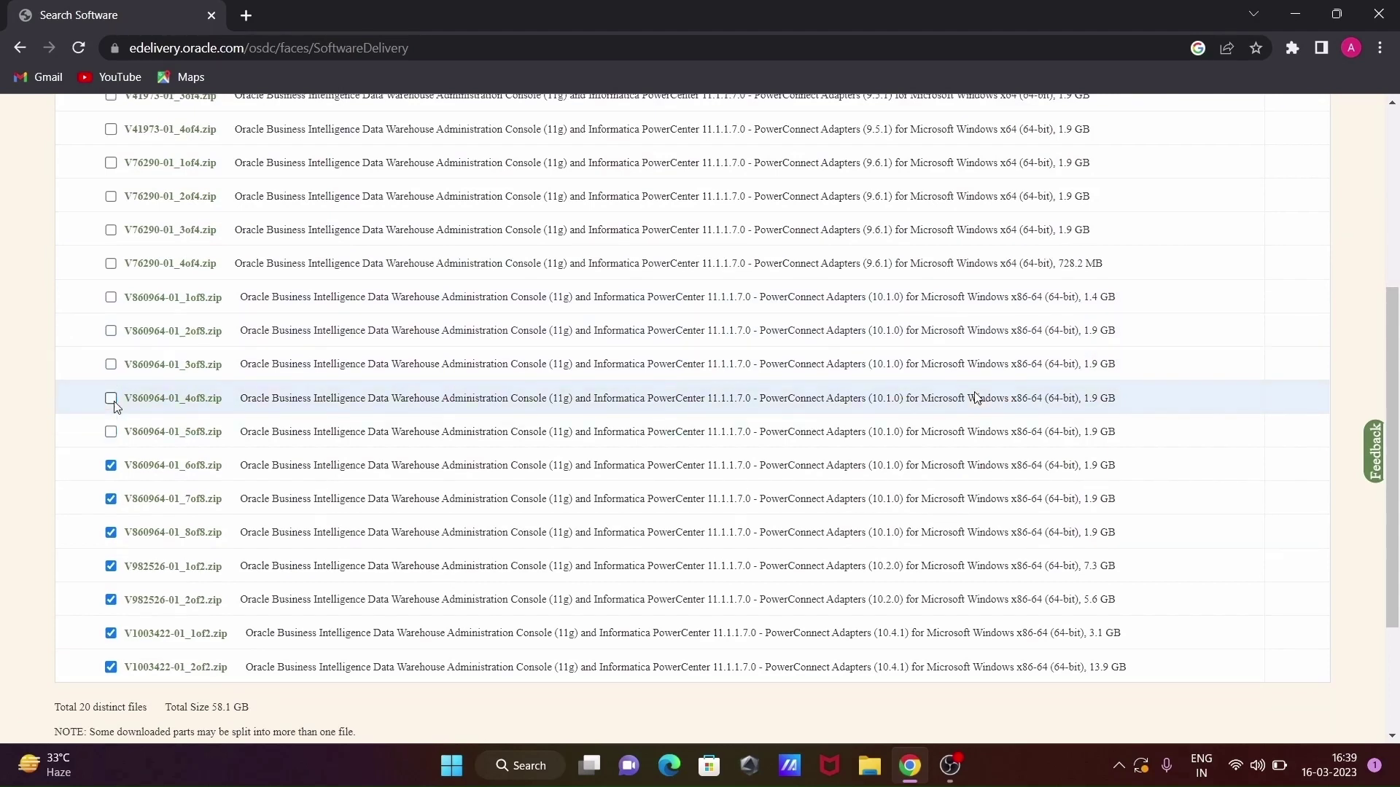
{"action": "left_click", "coordinate": [111, 466]}
{"action": "left_click", "coordinate": [111, 499]}
{"action": "left_click", "coordinate": [111, 533]}
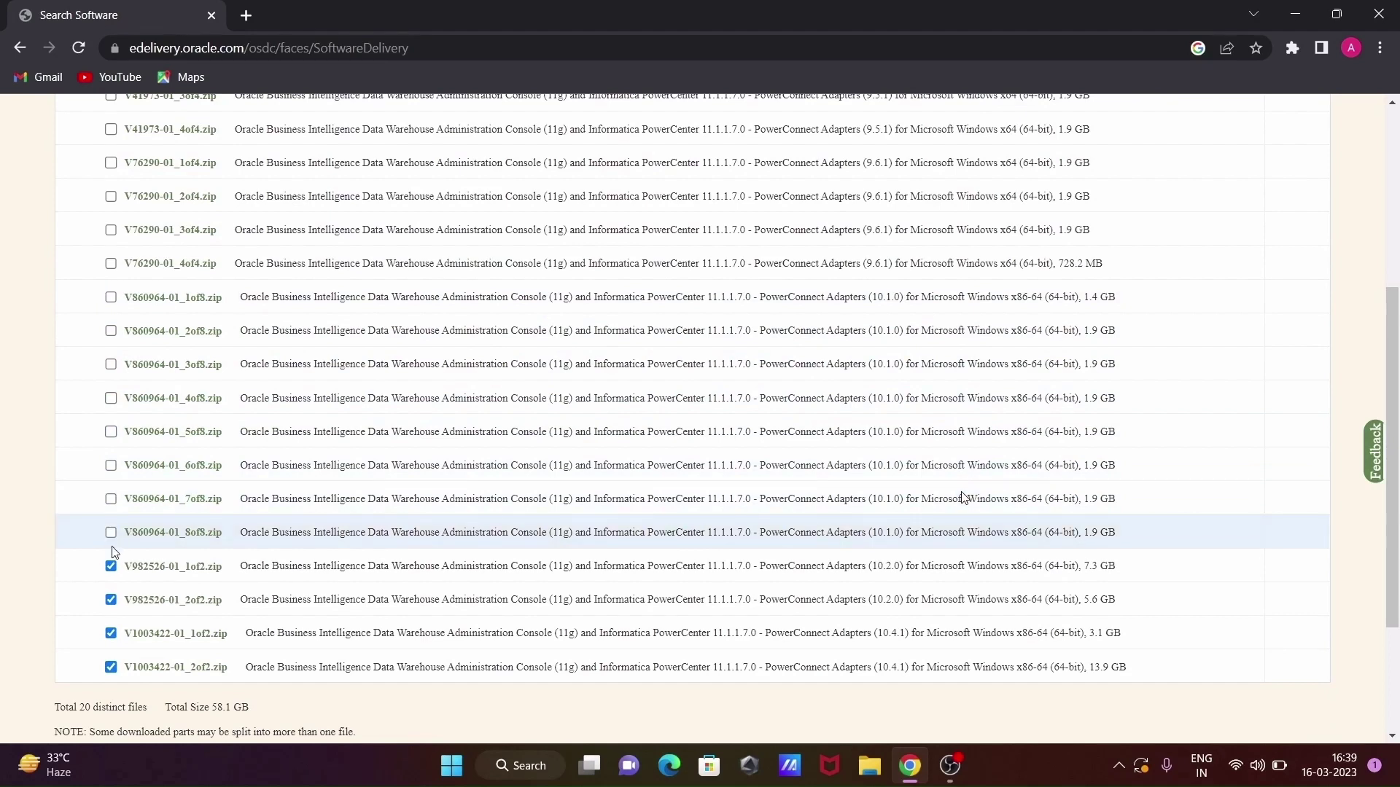
{"action": "left_click", "coordinate": [112, 566]}
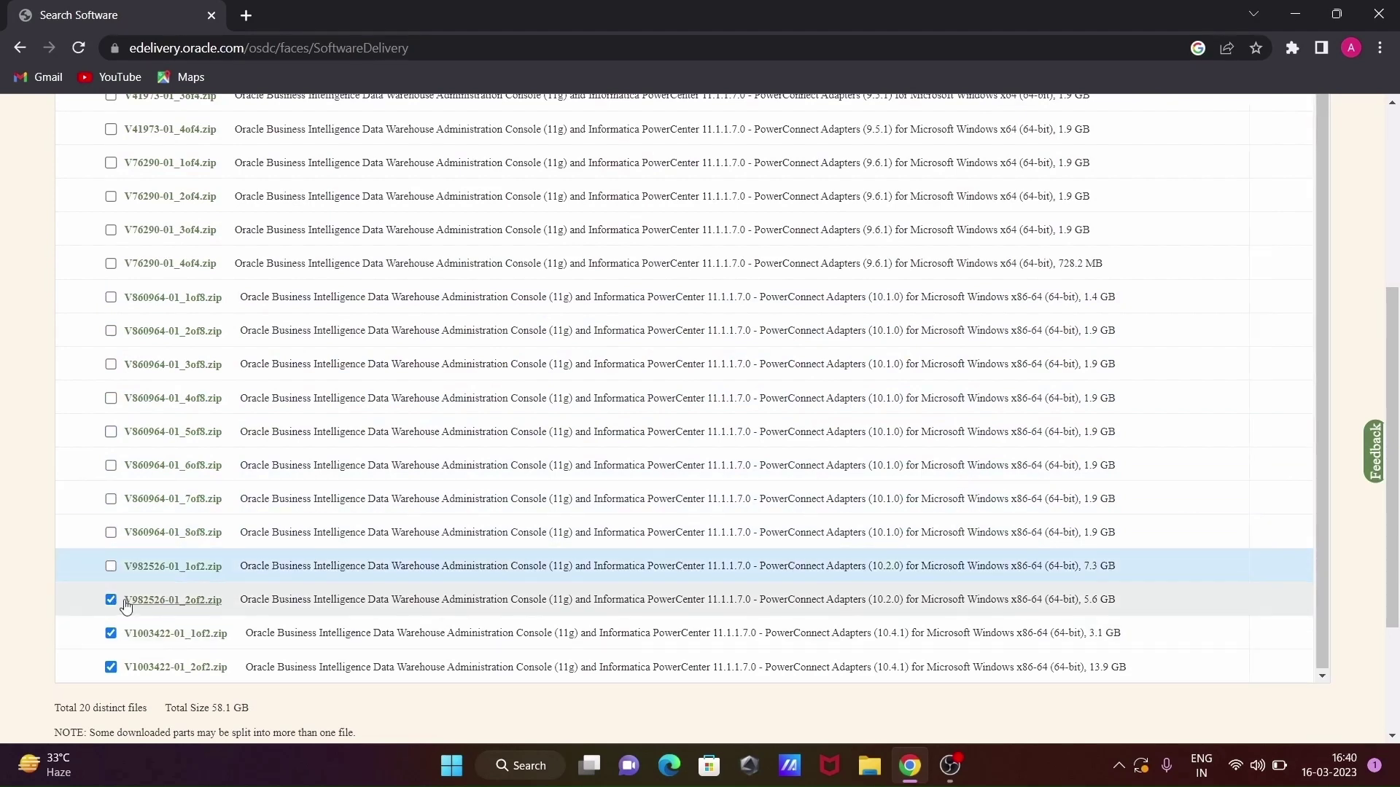
{"action": "left_click", "coordinate": [110, 599]}
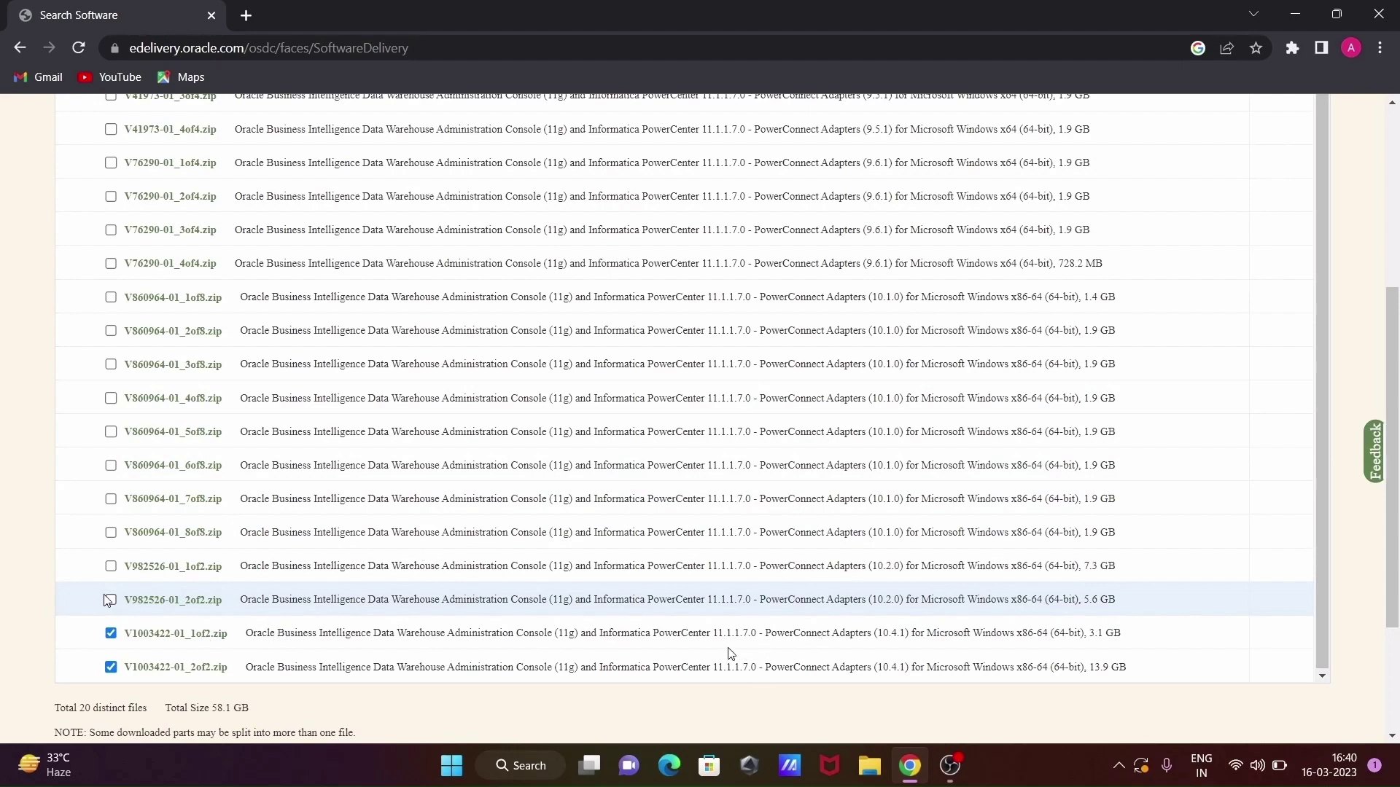
Download the Oracle_SSN_DLM download-manager executable for the two V1003422-01 files.
{"action": "scroll", "coordinate": [77, 487], "scroll_direction": "down", "scroll_amount": 3}
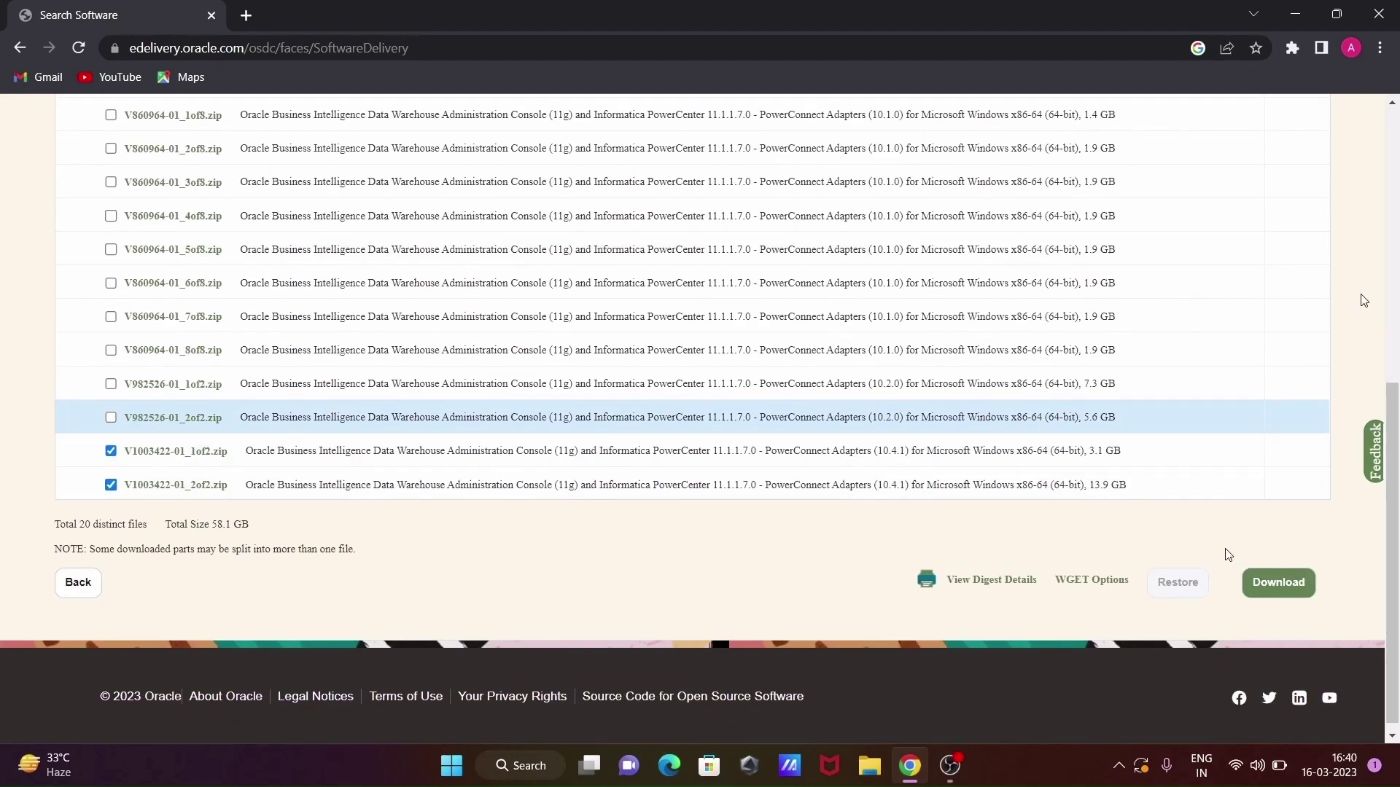
{"action": "scroll", "coordinate": [1315, 303], "scroll_direction": "up", "scroll_amount": 6}
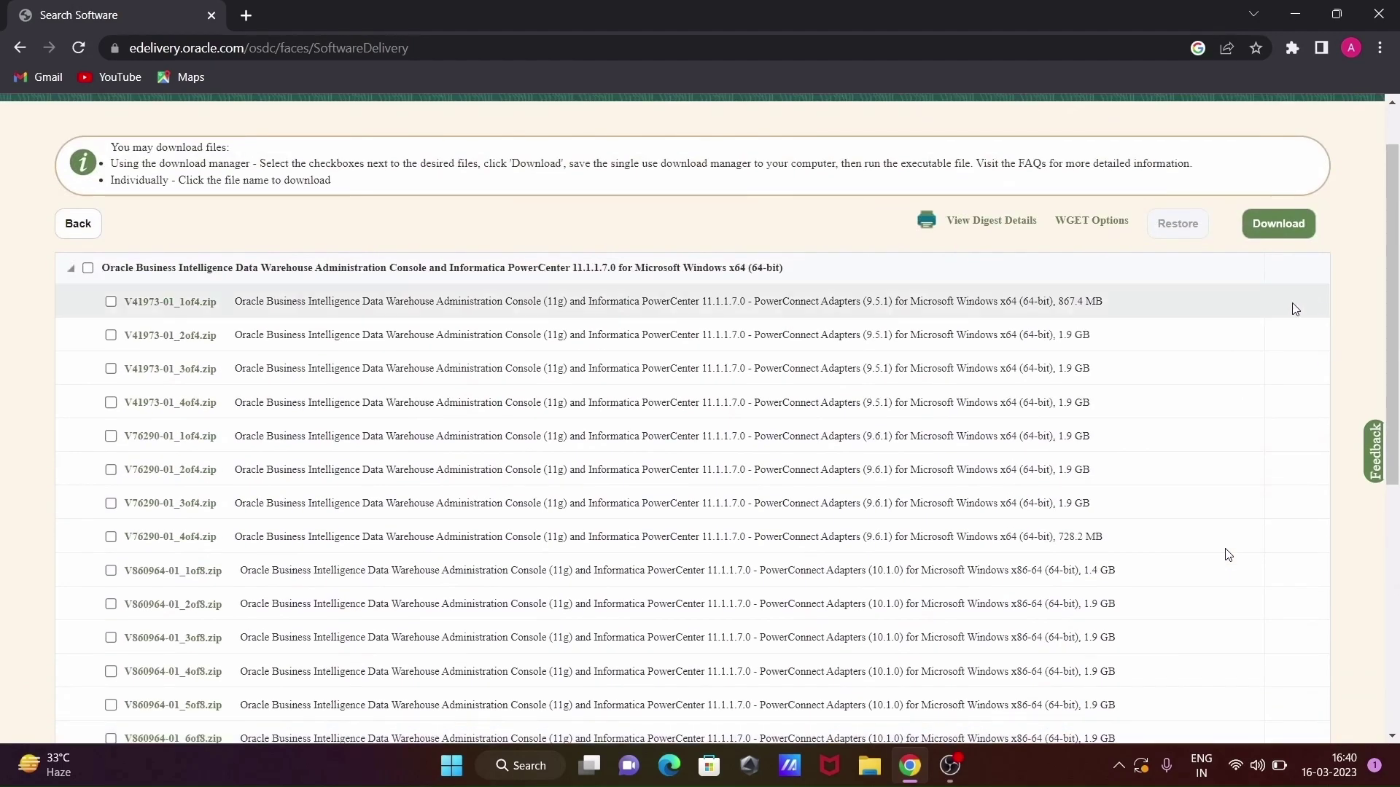
{"action": "scroll", "coordinate": [892, 384], "scroll_direction": "down", "scroll_amount": 1}
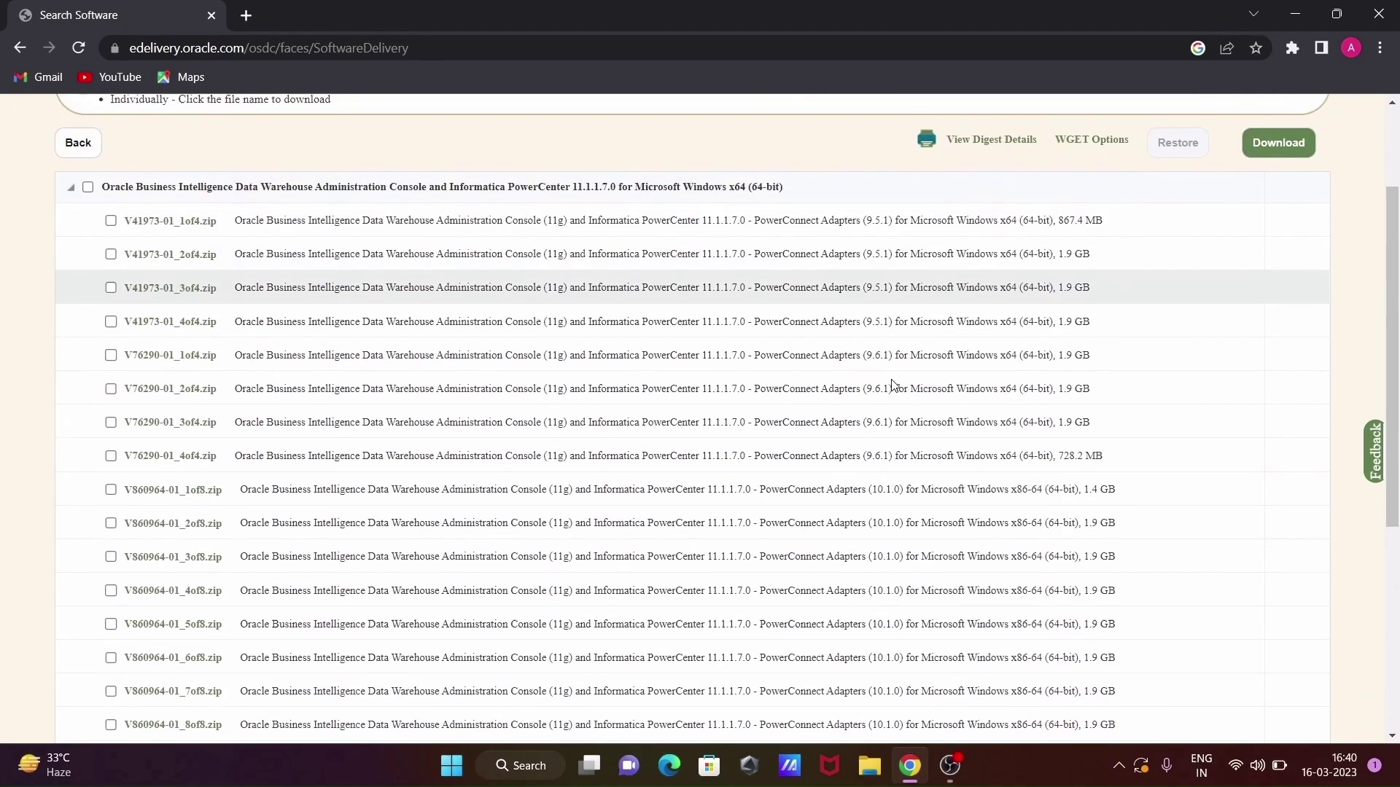
{"action": "scroll", "coordinate": [893, 384], "scroll_direction": "down", "scroll_amount": 3}
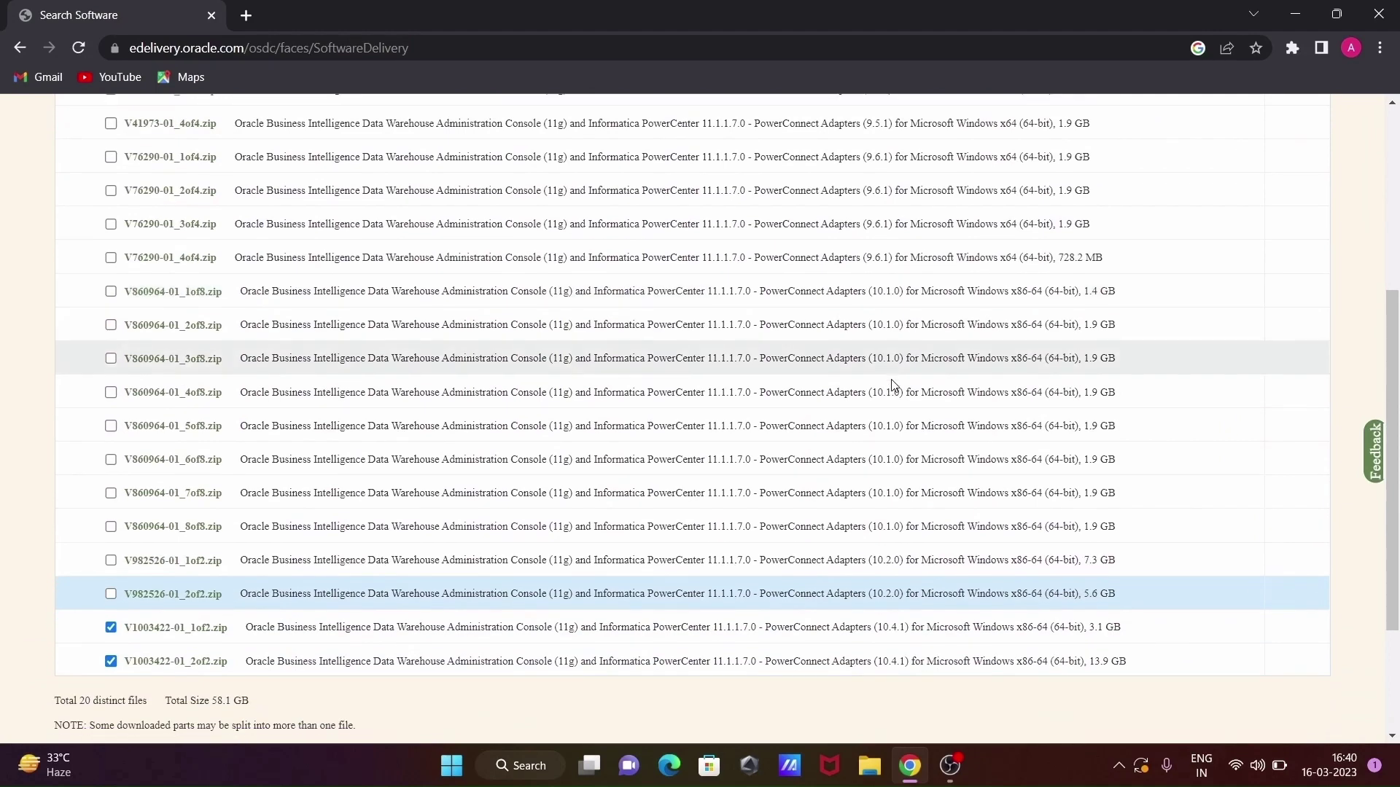
{"action": "scroll", "coordinate": [893, 385], "scroll_direction": "down", "scroll_amount": 3}
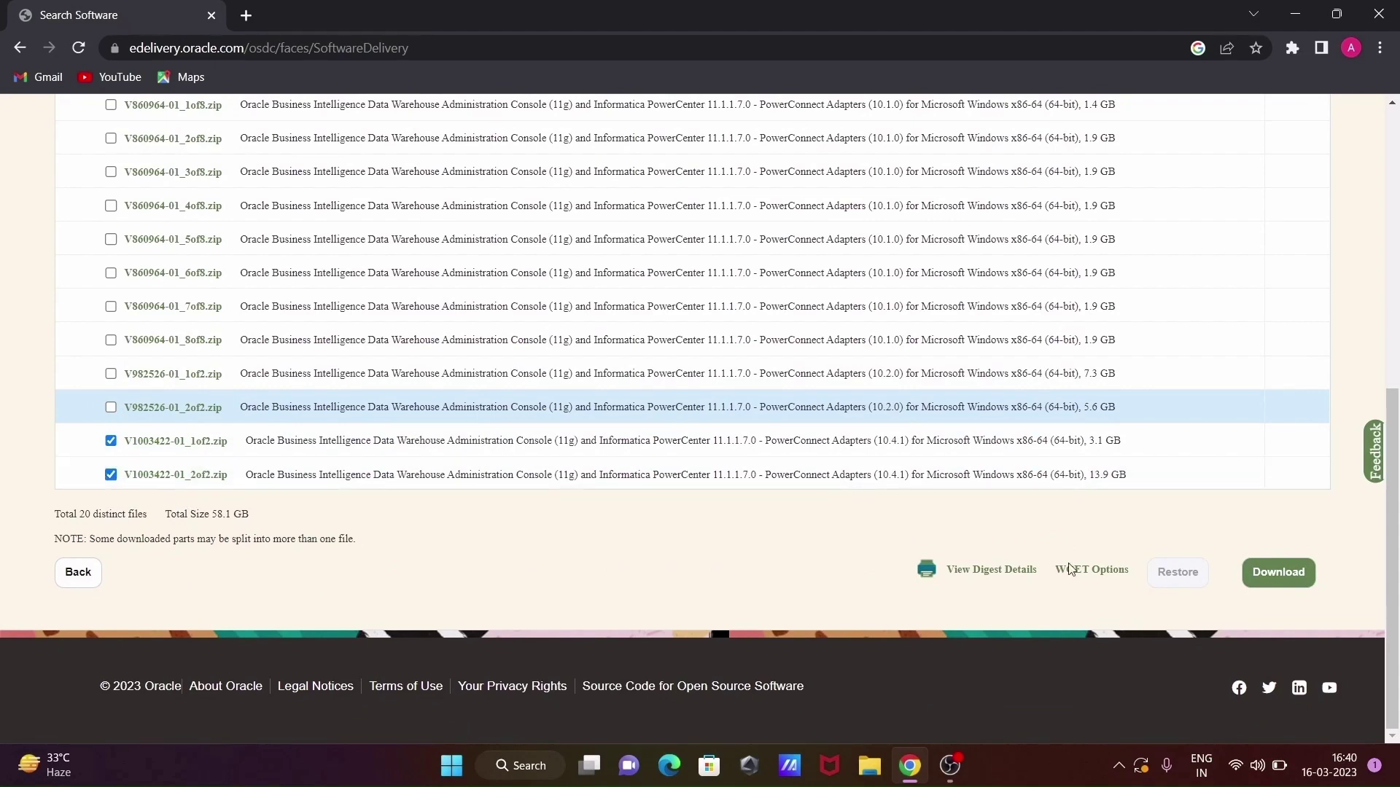
{"action": "left_click", "coordinate": [1272, 573]}
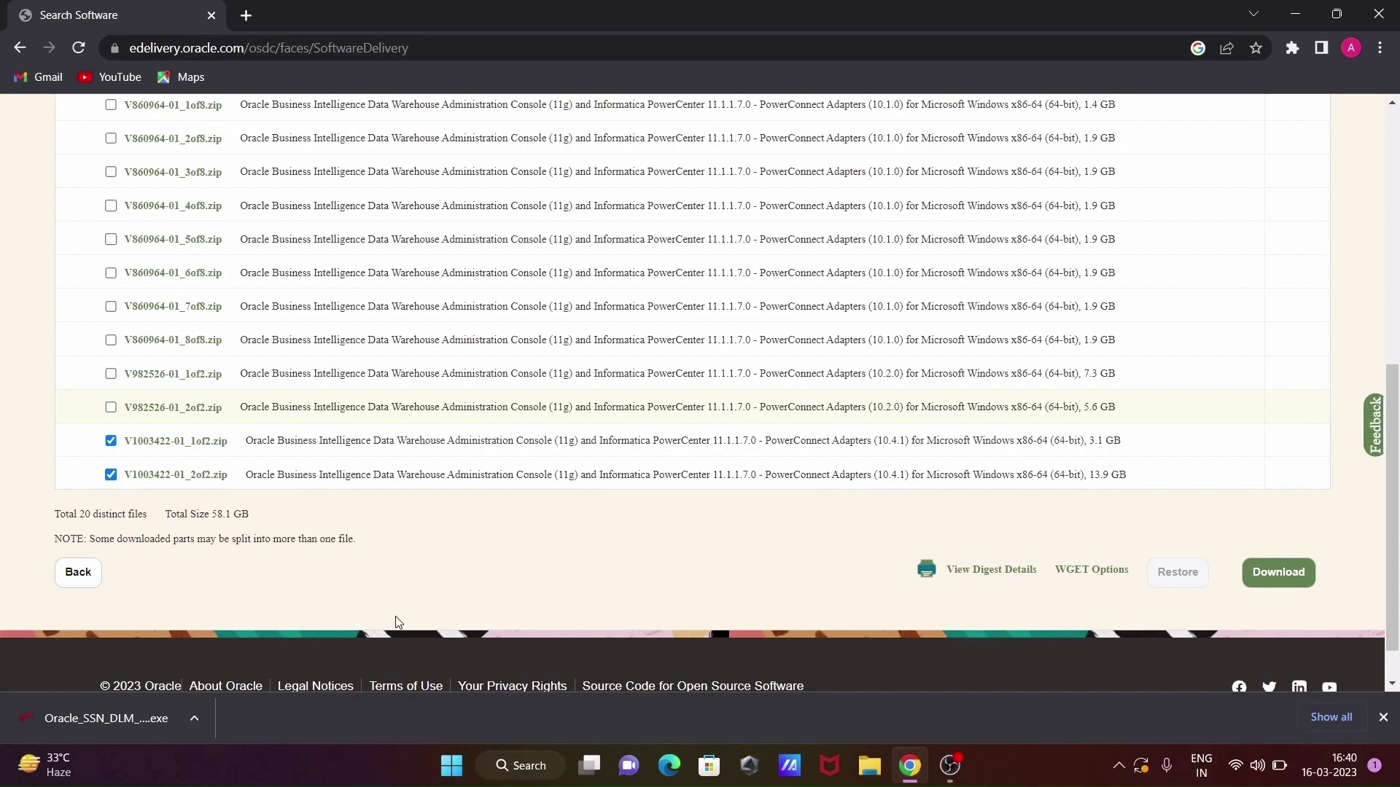
Launch the downloaded Oracle Download Manager installer from Chrome's download bar.
{"action": "left_click", "coordinate": [200, 717]}
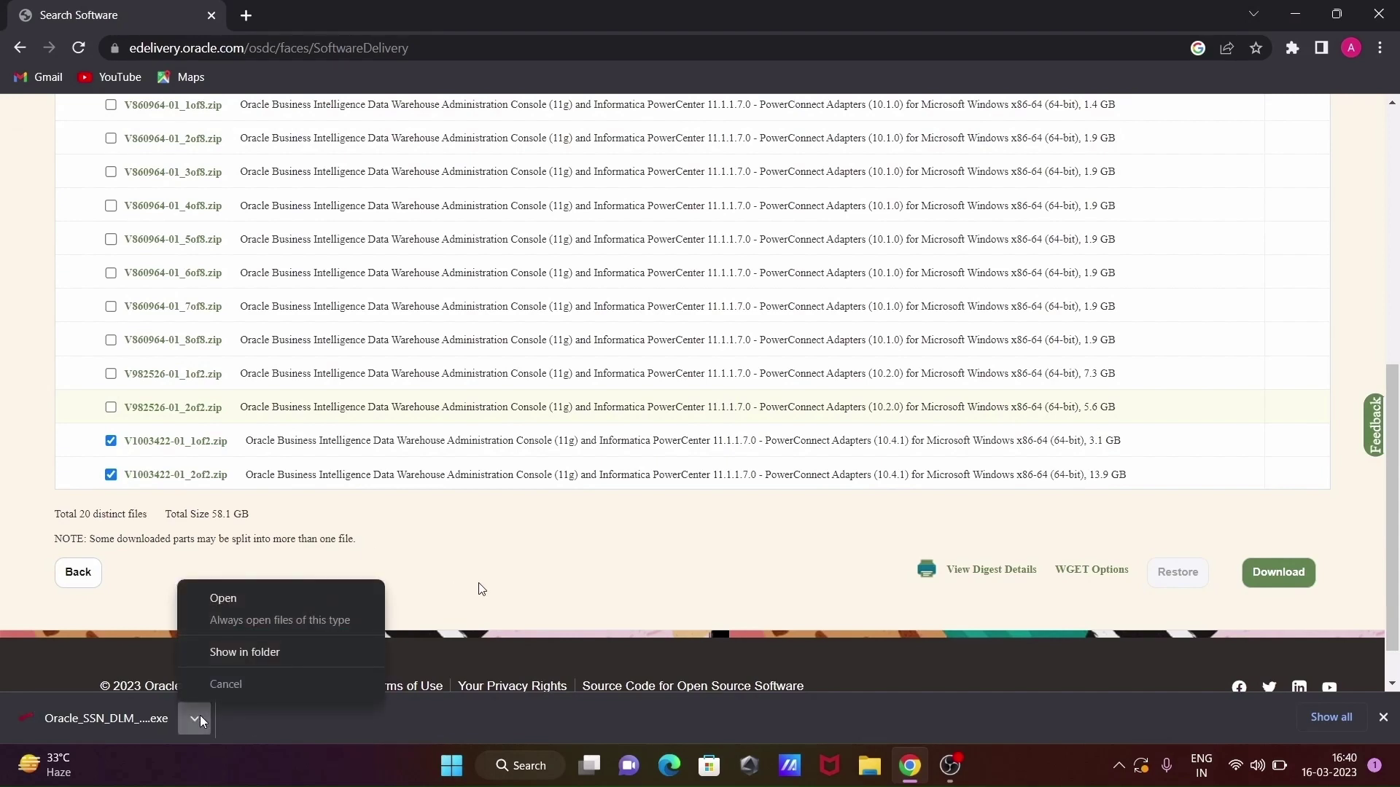
{"action": "left_click", "coordinate": [223, 599]}
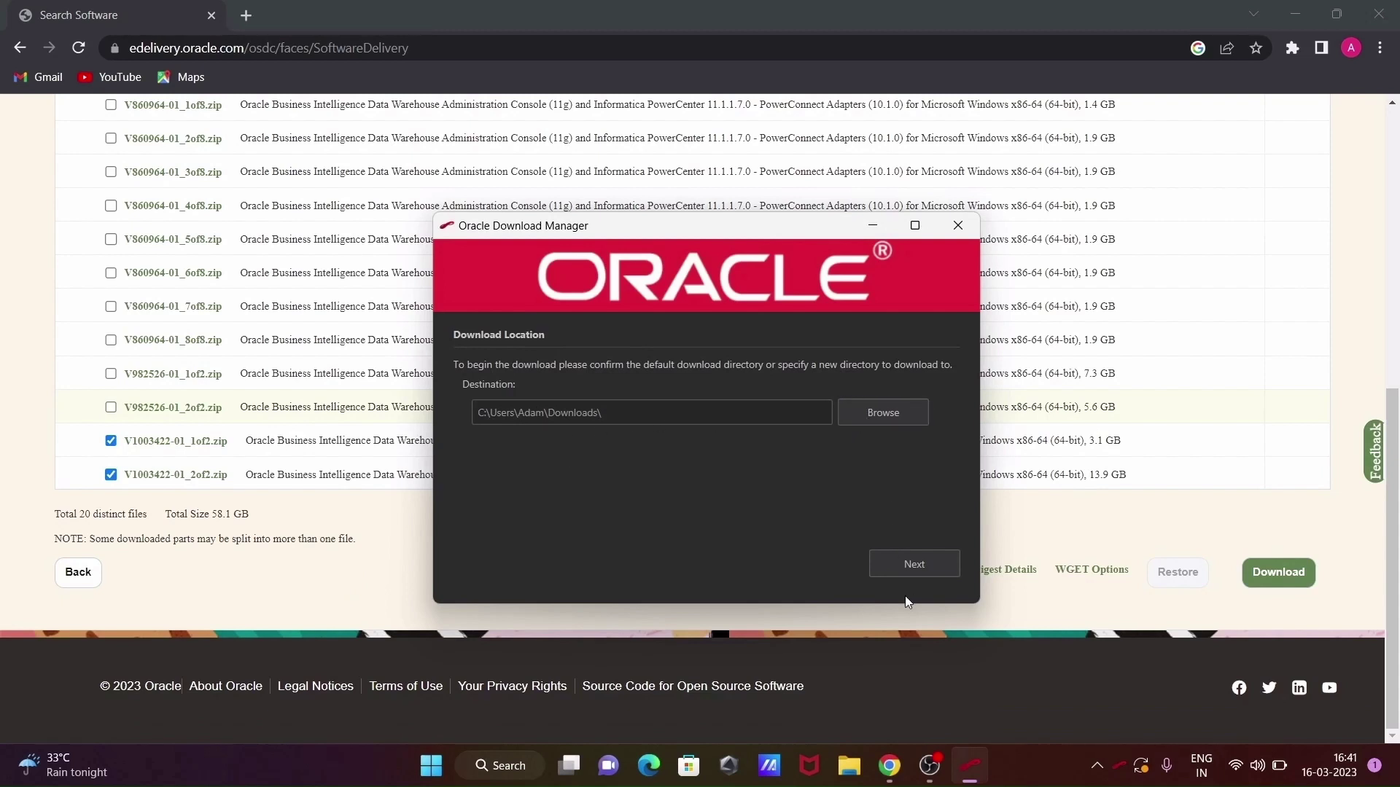
Start downloading both V1003422-01 zip files to the default Downloads folder and minimise Chrome.
{"action": "left_click", "coordinate": [883, 566]}
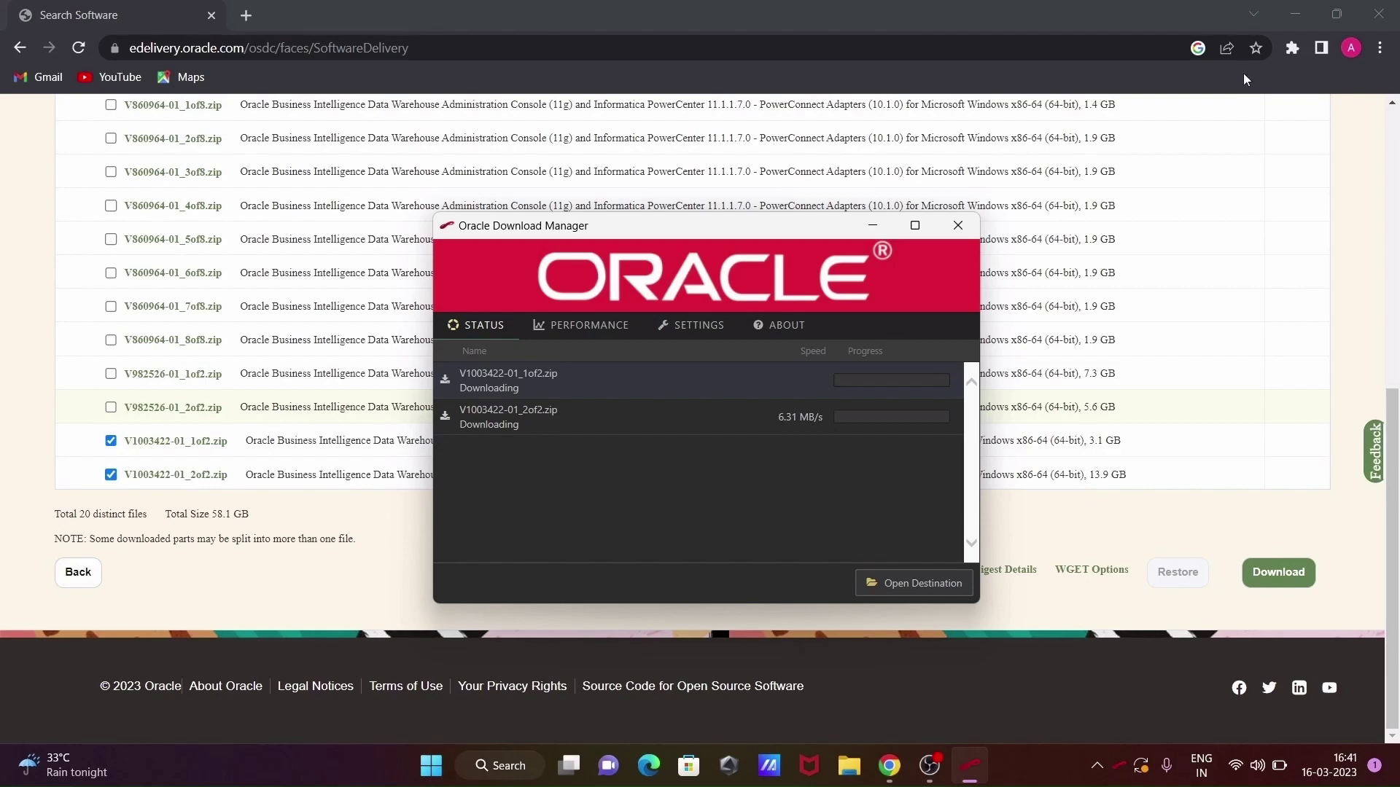
{"action": "left_click", "coordinate": [1296, 14]}
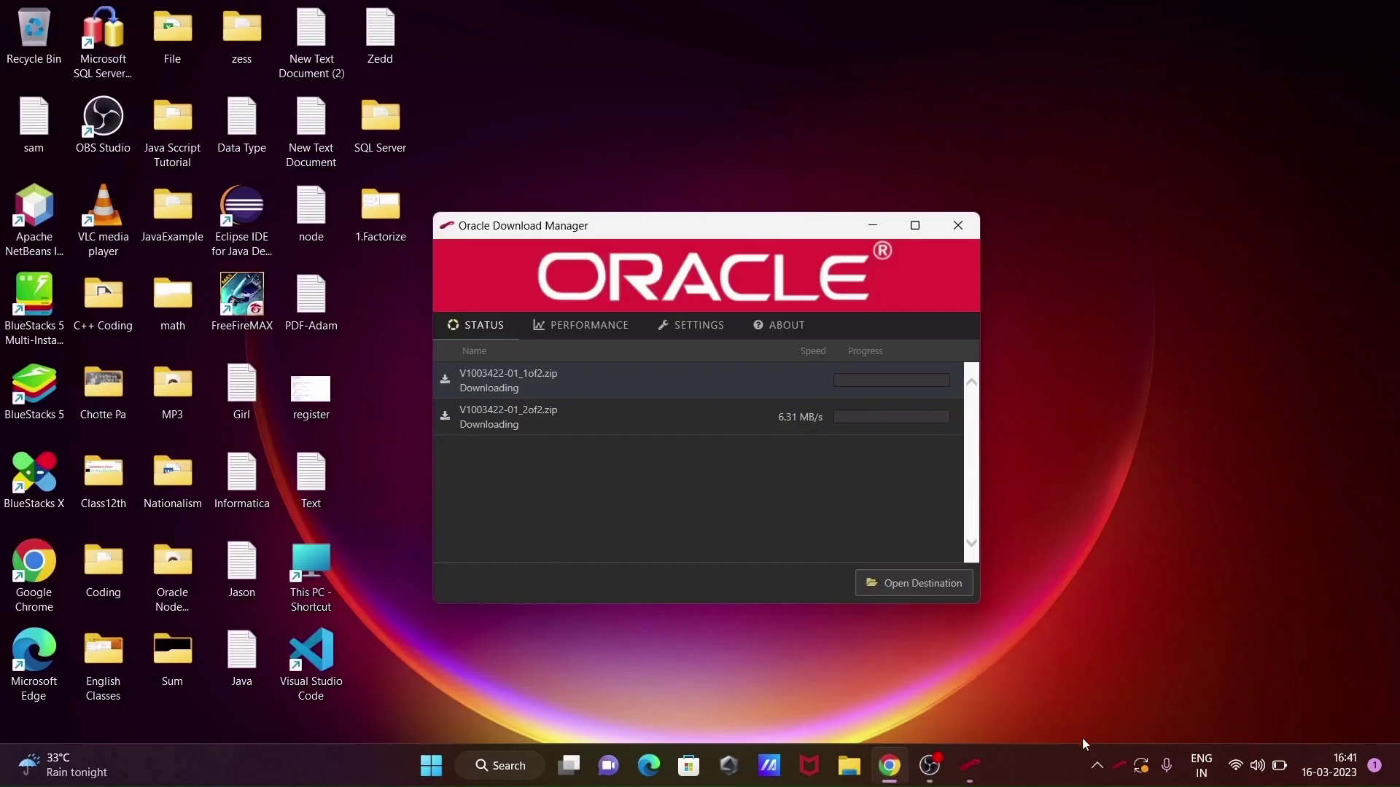